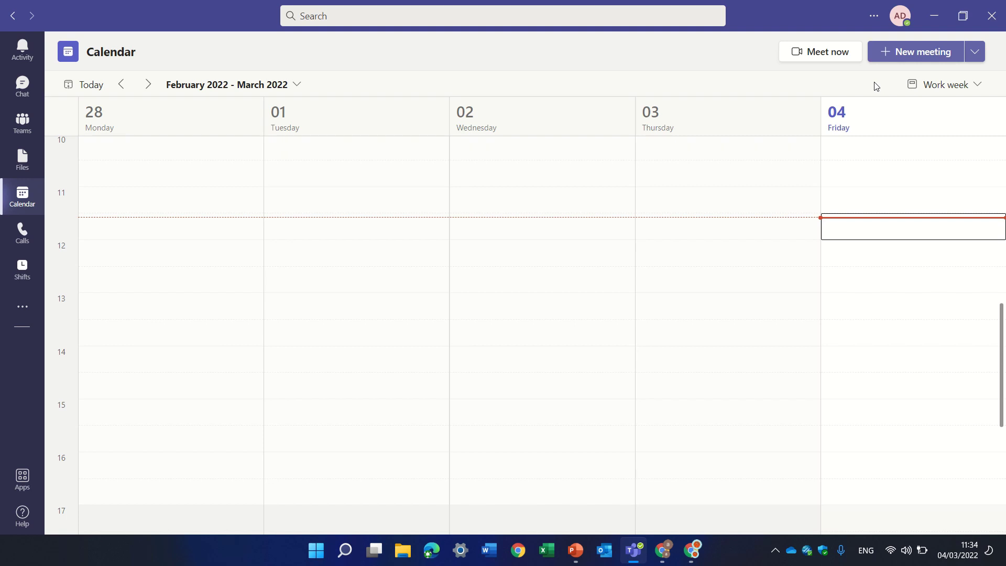
- Find and open the Approvals app, and check its sent and received approval requests
left_click(23, 311)
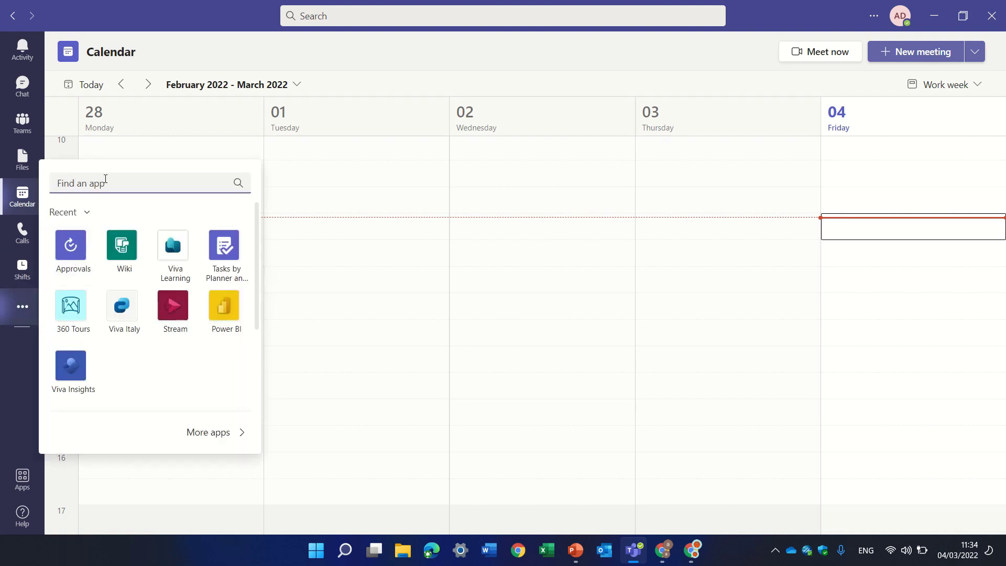
type("appp")
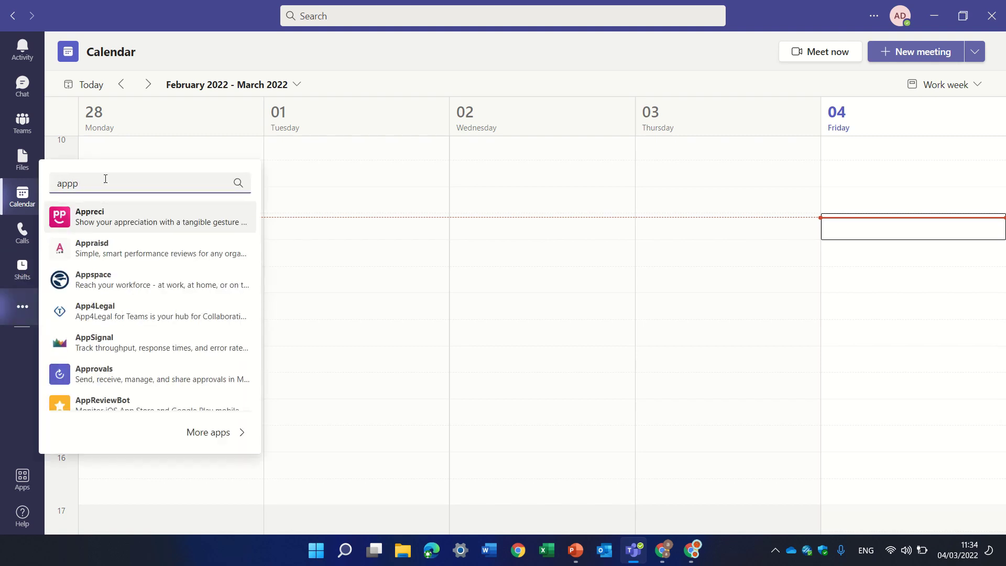
left_click(131, 373)
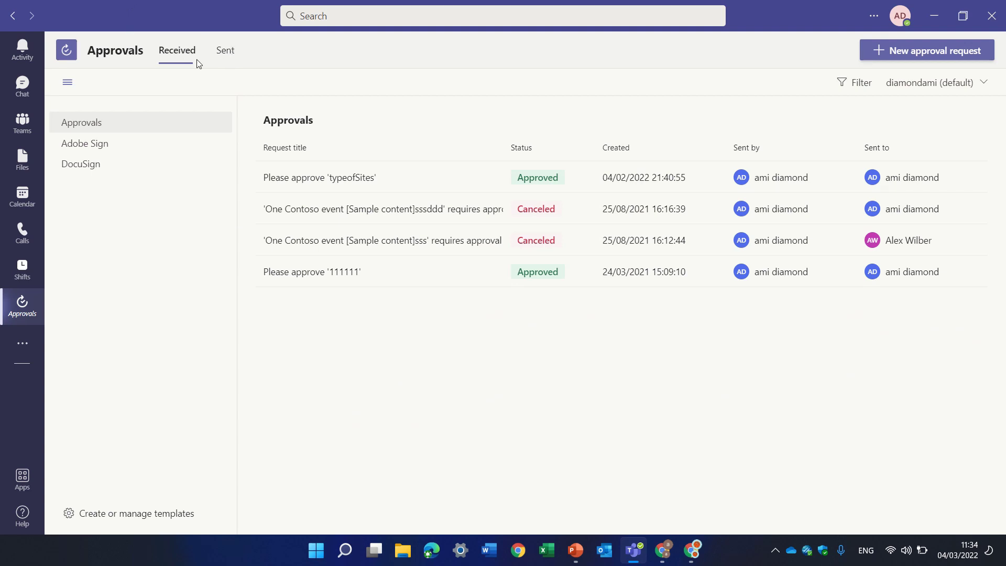
left_click(226, 54)
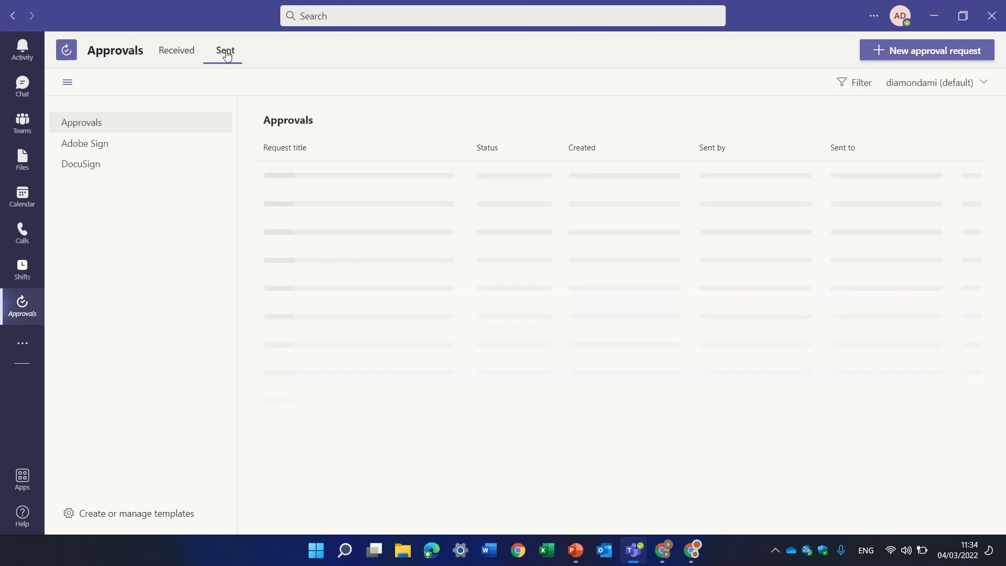
left_click(174, 53)
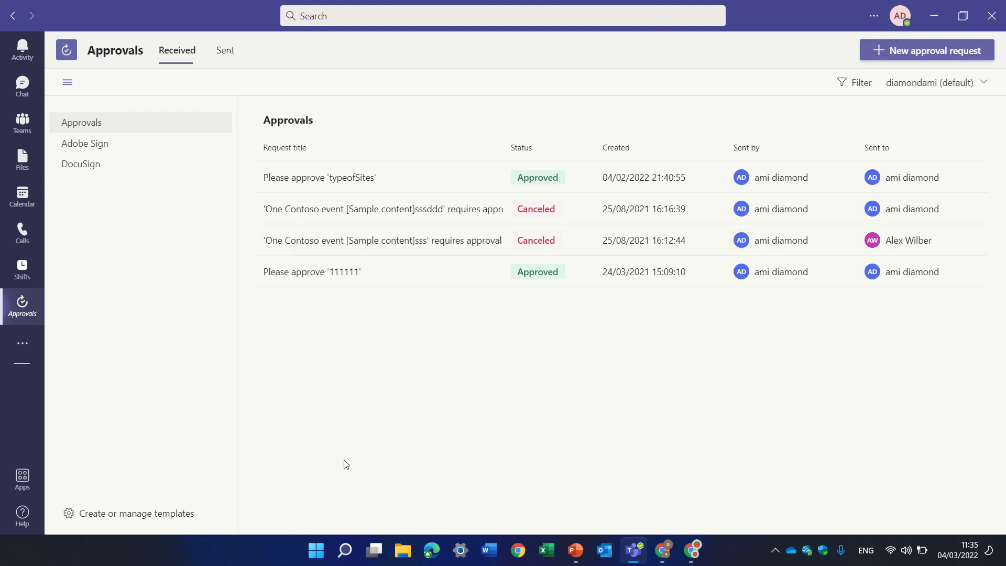
- Browse the approval template store and start a new org-wide template from scratch
left_click(121, 519)
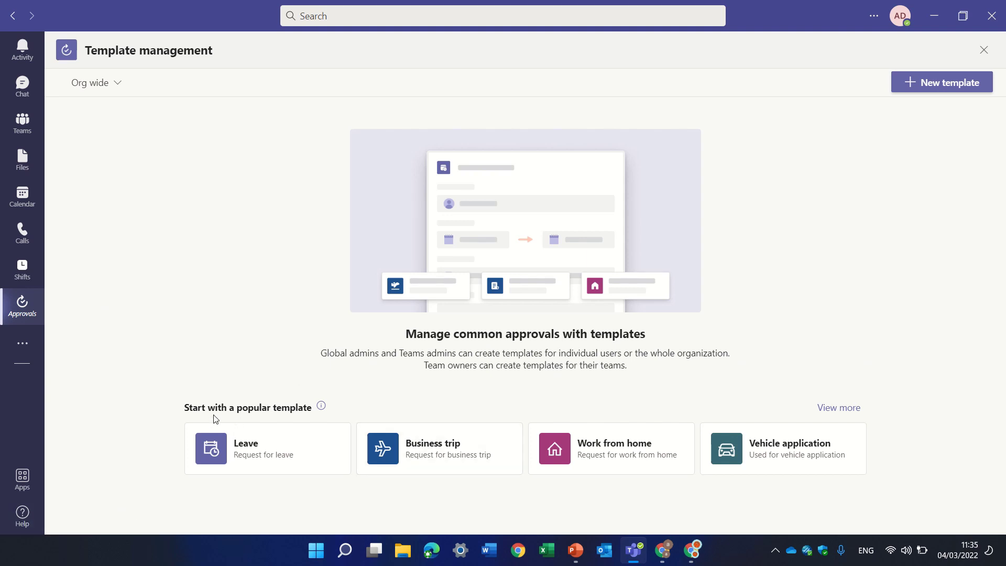
left_click(848, 408)
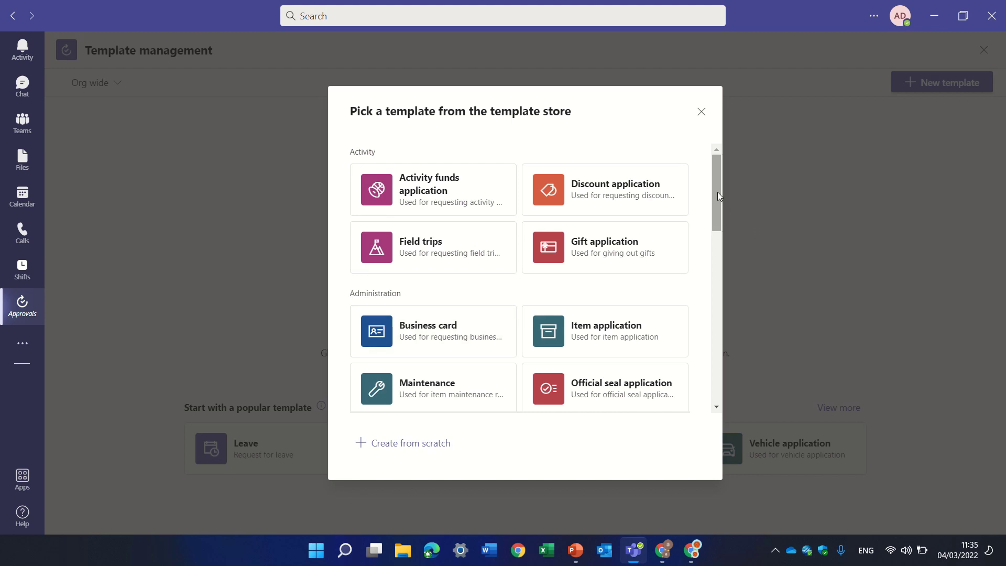
left_click_drag(717, 192, 706, 388)
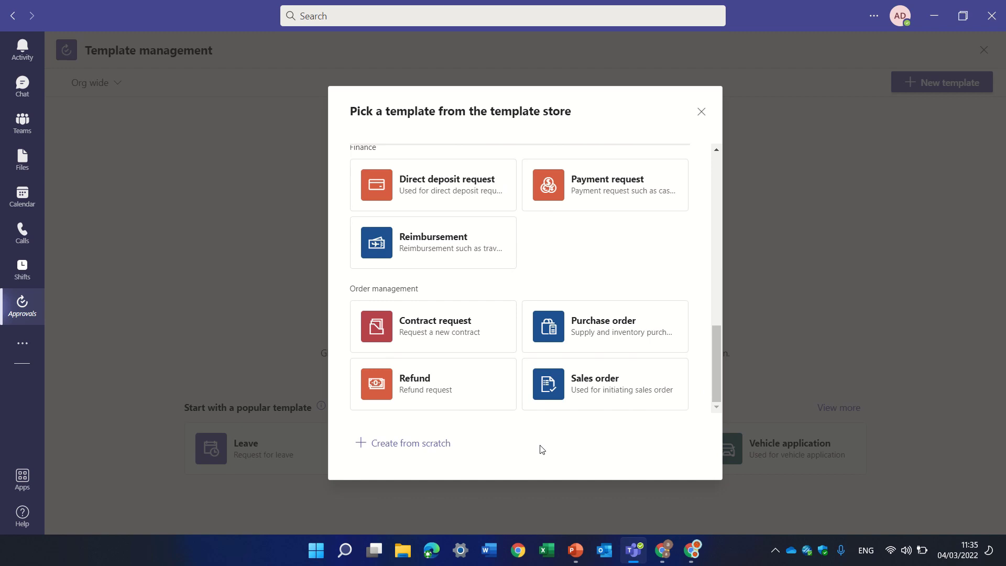
left_click(415, 445)
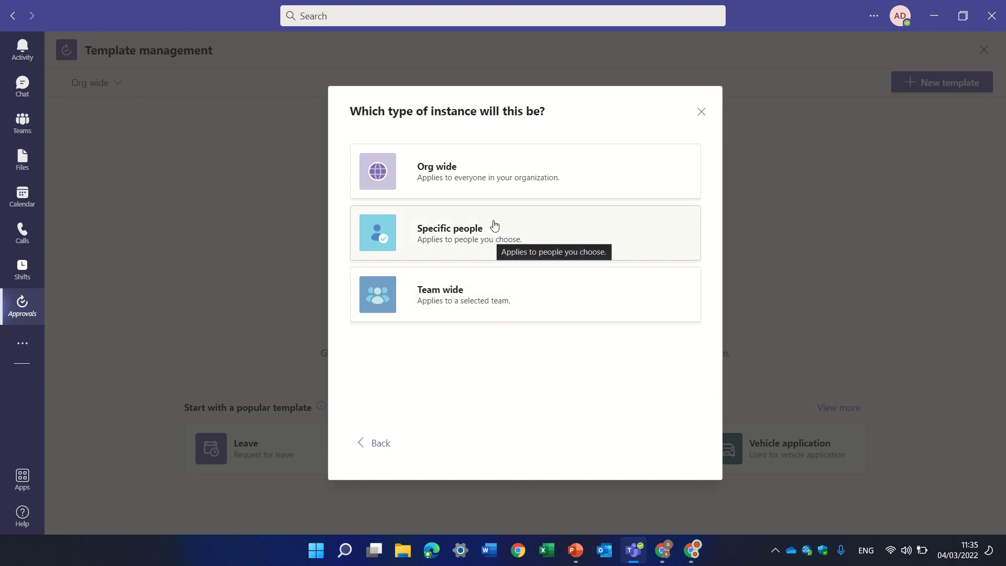
left_click(511, 178)
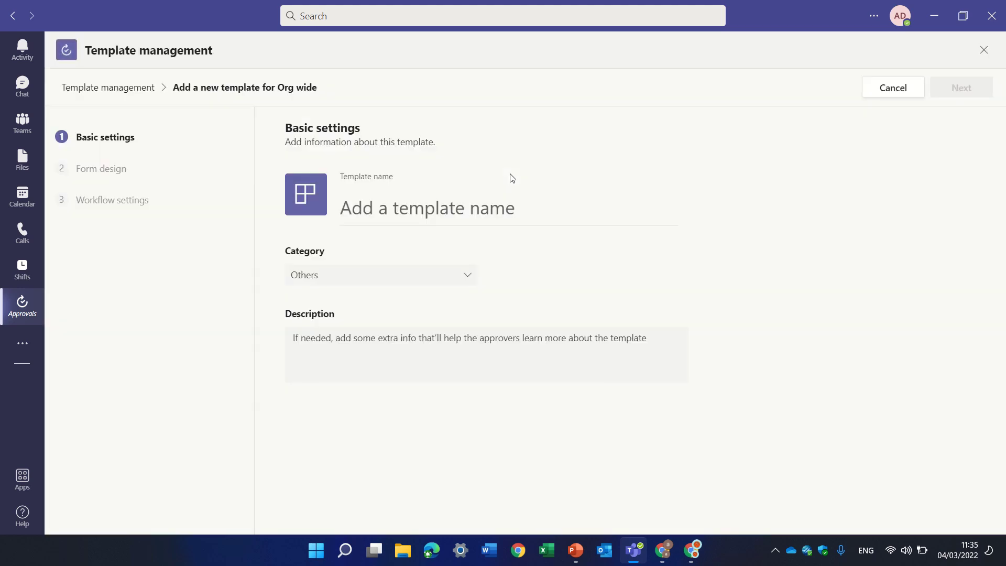
- Name the template "template 2" with category Attendance and description "desc", and continue to the form design
left_click(419, 214)
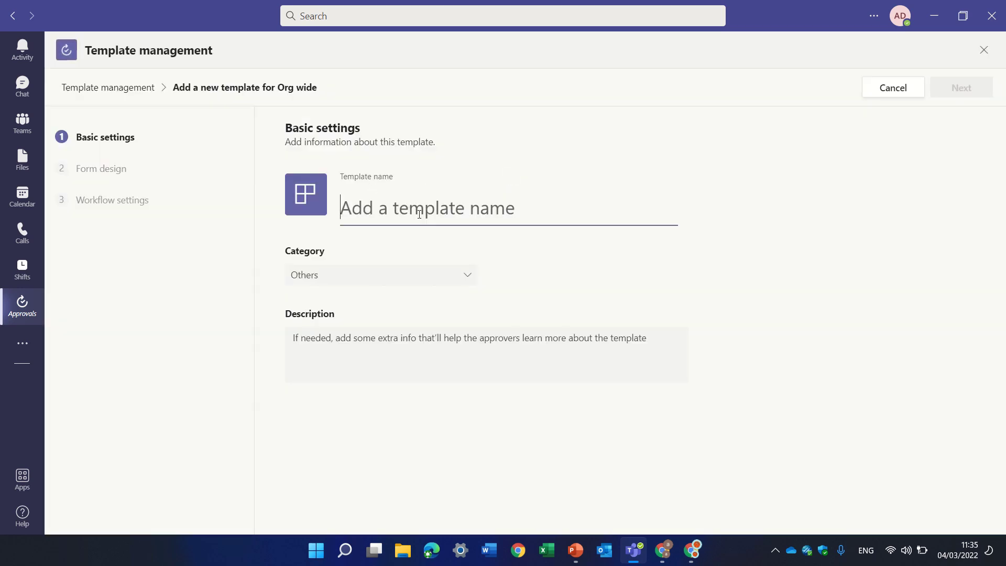
type("temp")
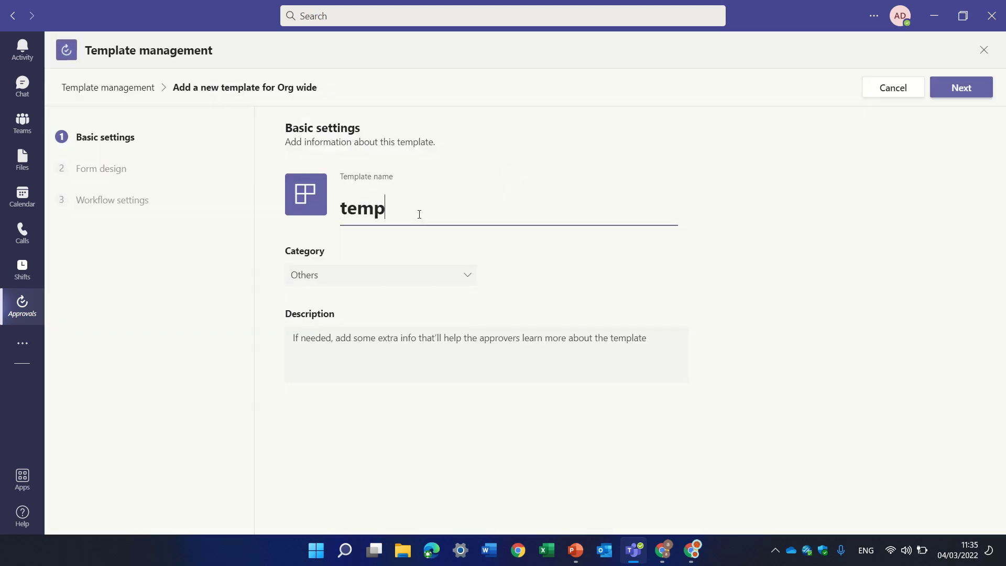
type("late 2")
left_click(378, 281)
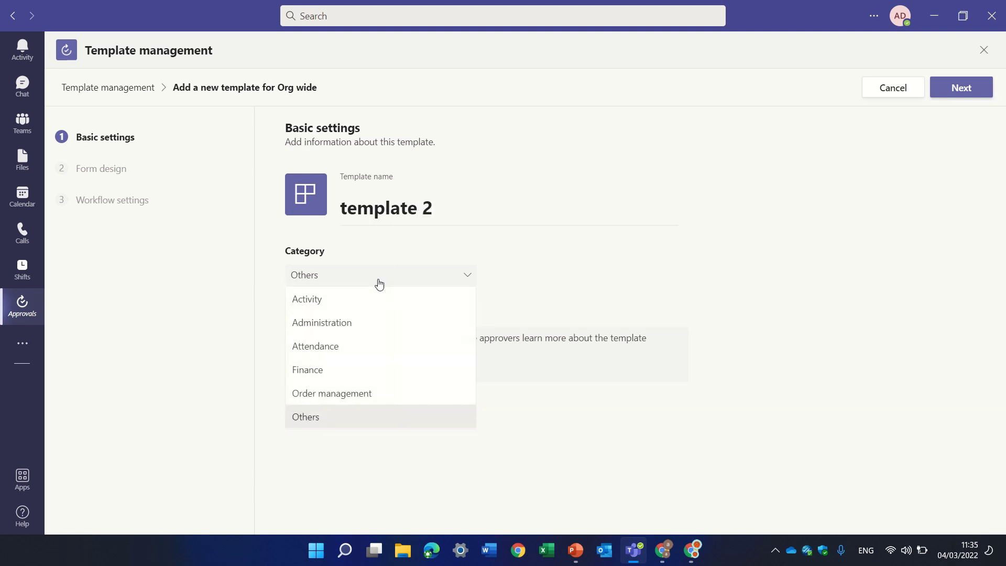
left_click(355, 347)
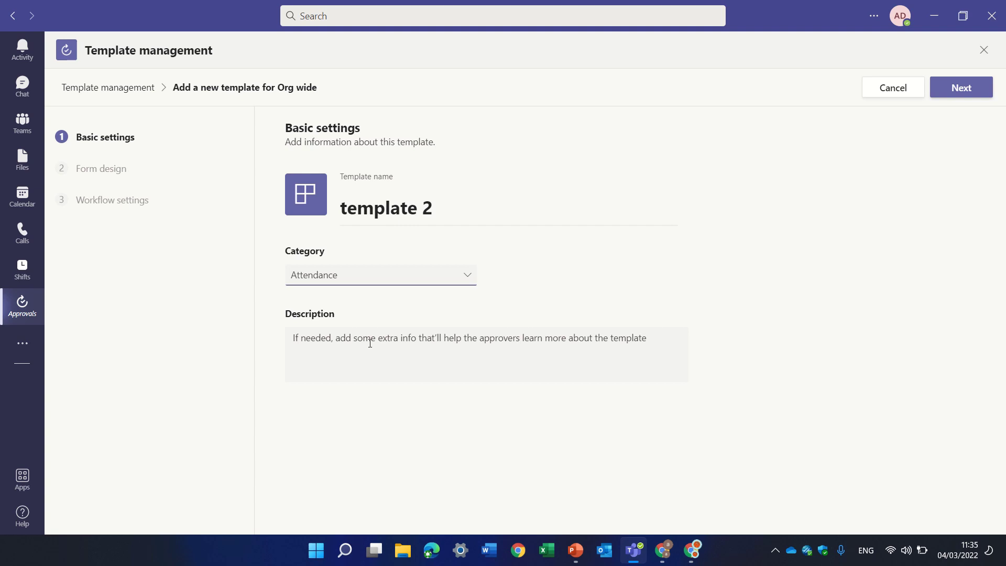
left_click(386, 339)
type("desc")
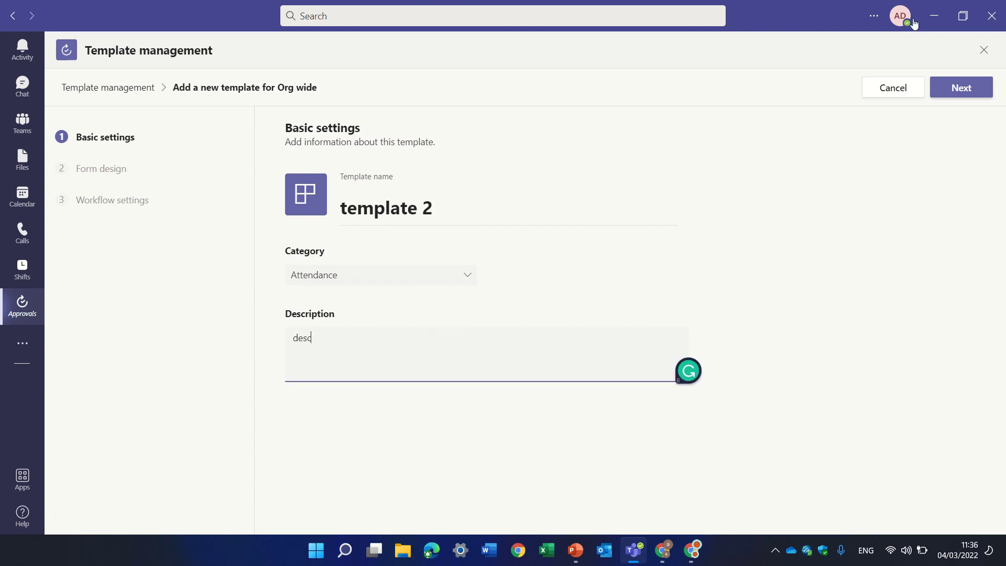
left_click(963, 90)
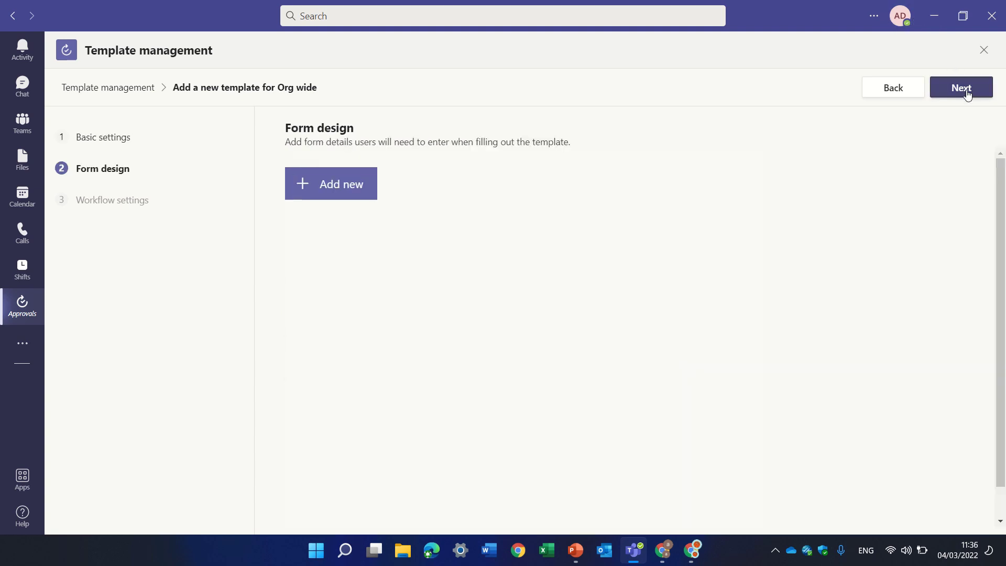
- Add a text question titled "first name" to the form and make it required
left_click(351, 189)
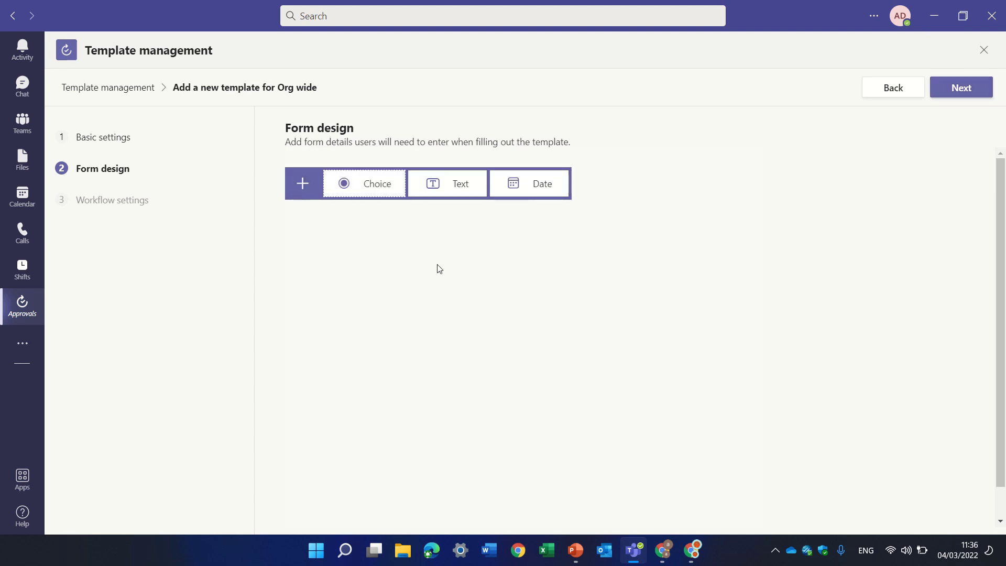
left_click(448, 193)
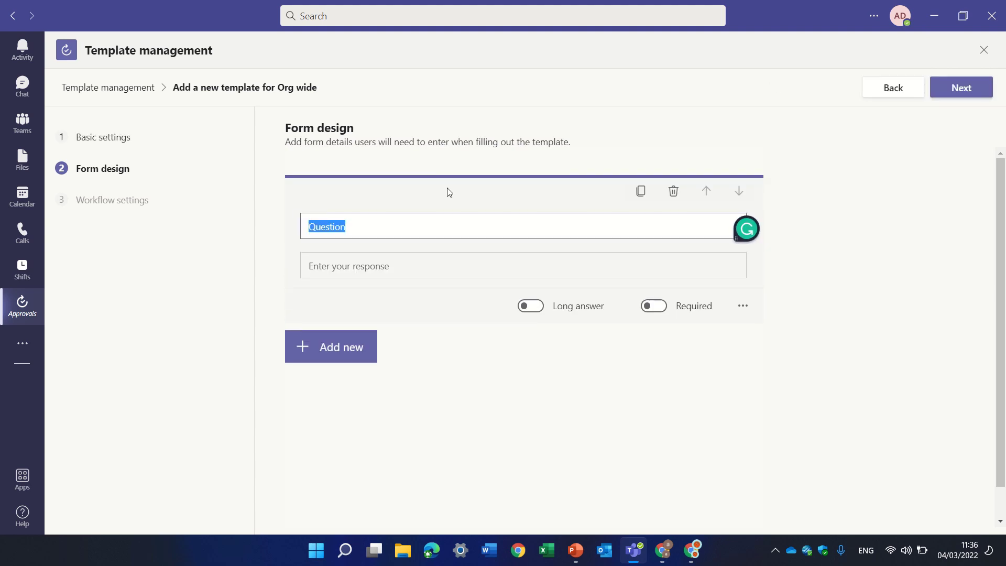
type("first")
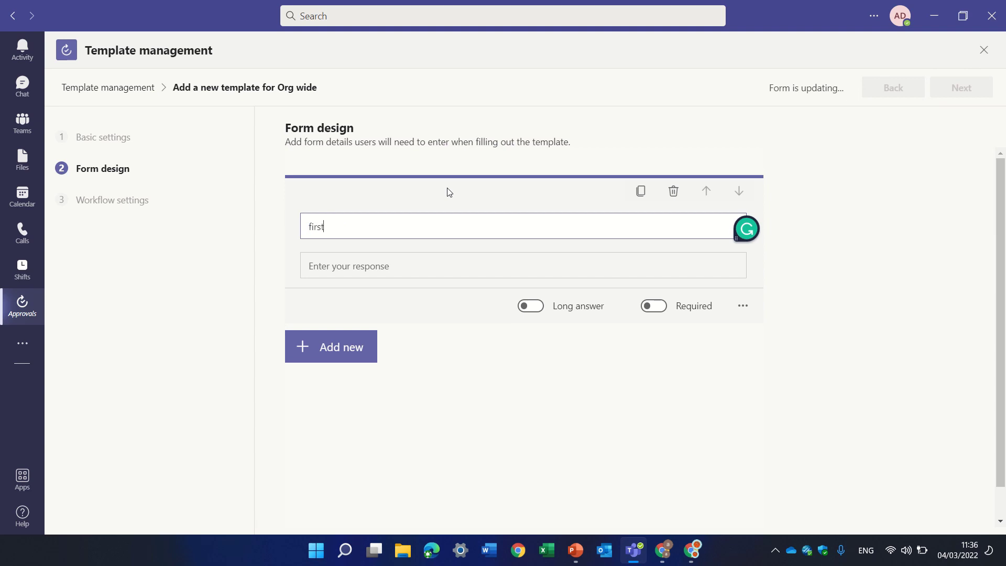
type(" name")
left_click(660, 308)
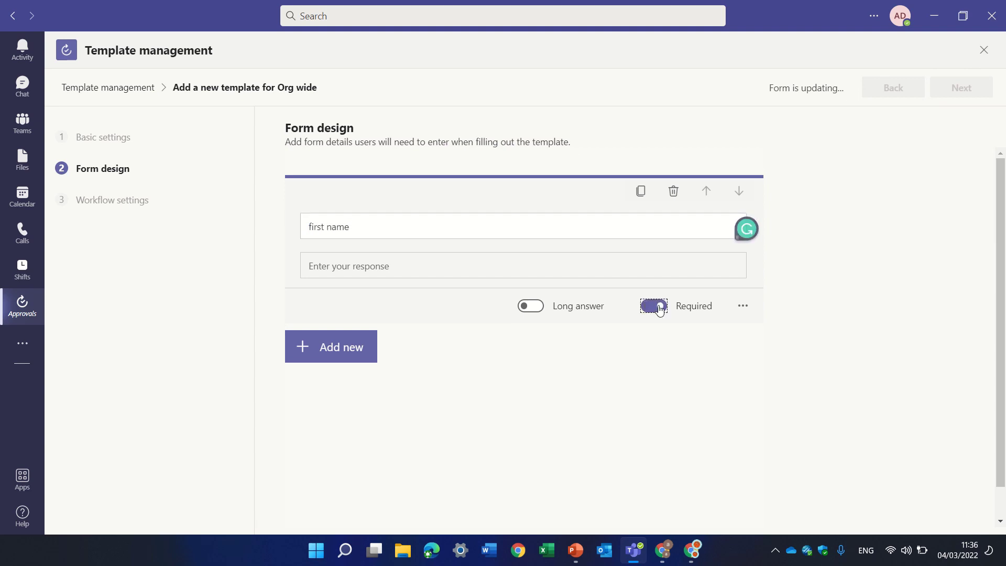
left_click(743, 307)
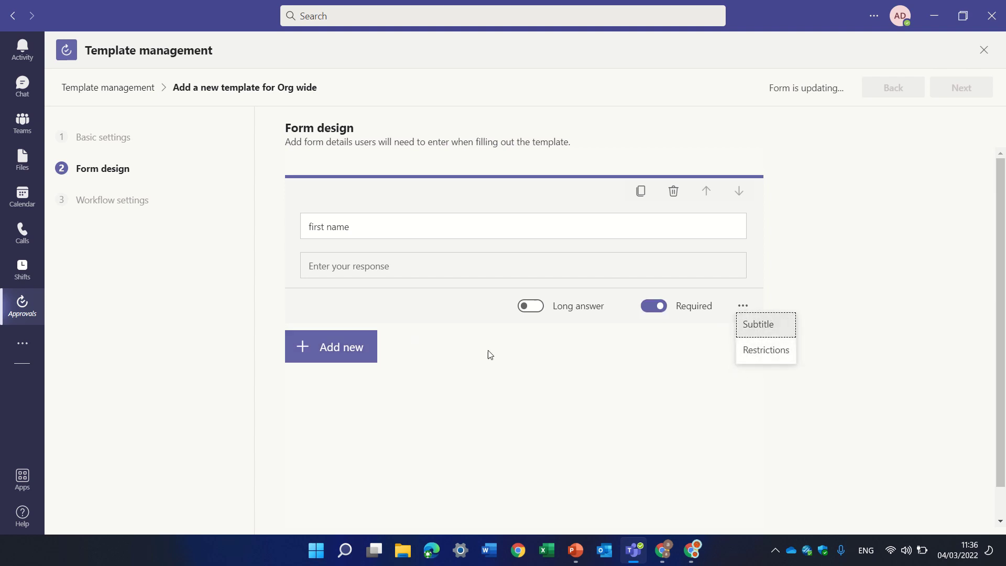
- Add a second text question titled "last name" below the first one
left_click(317, 358)
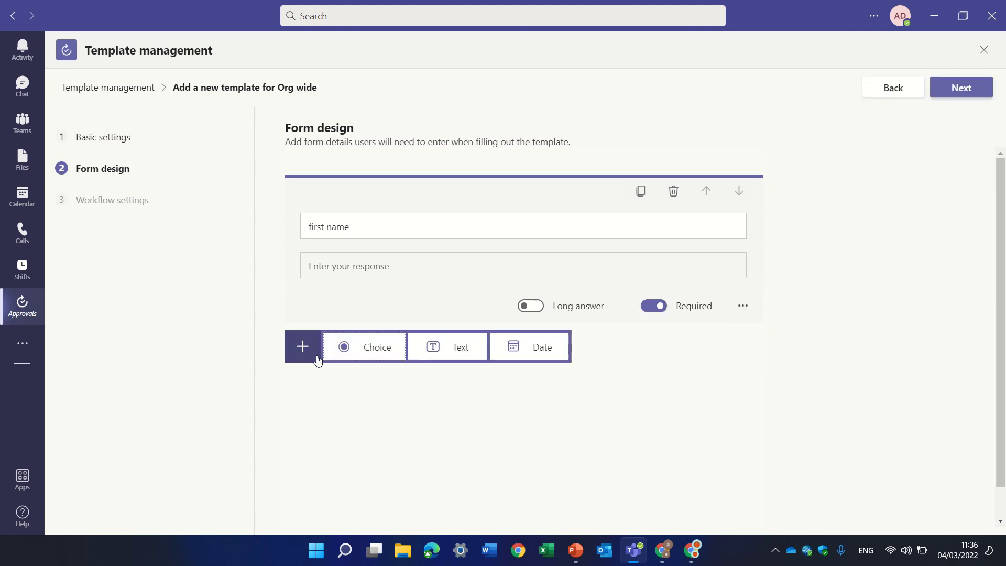
left_click(461, 353)
type("las")
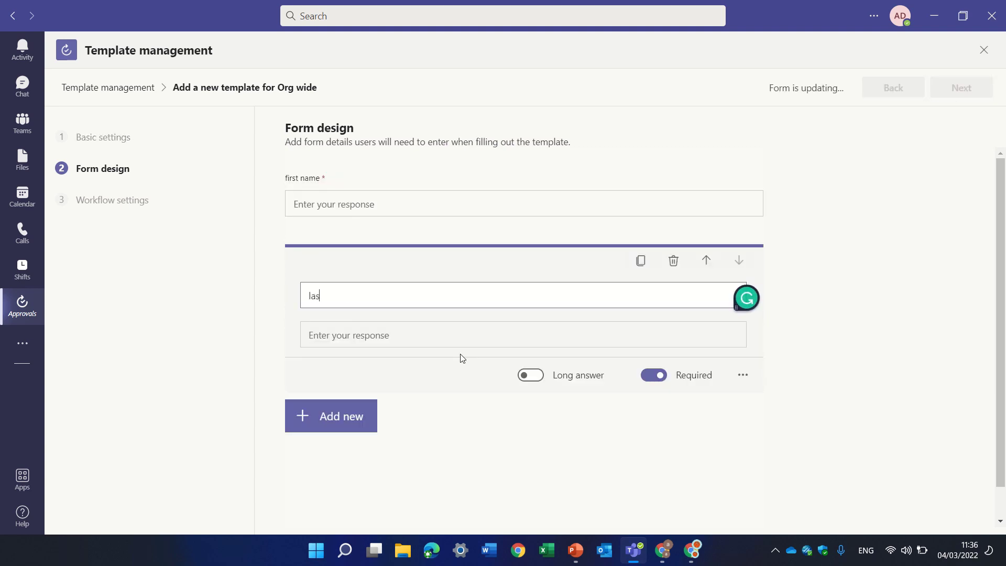
type("t name")
- Add a choice question titled "Location" with the options "TLV" and "Other"
left_click(354, 422)
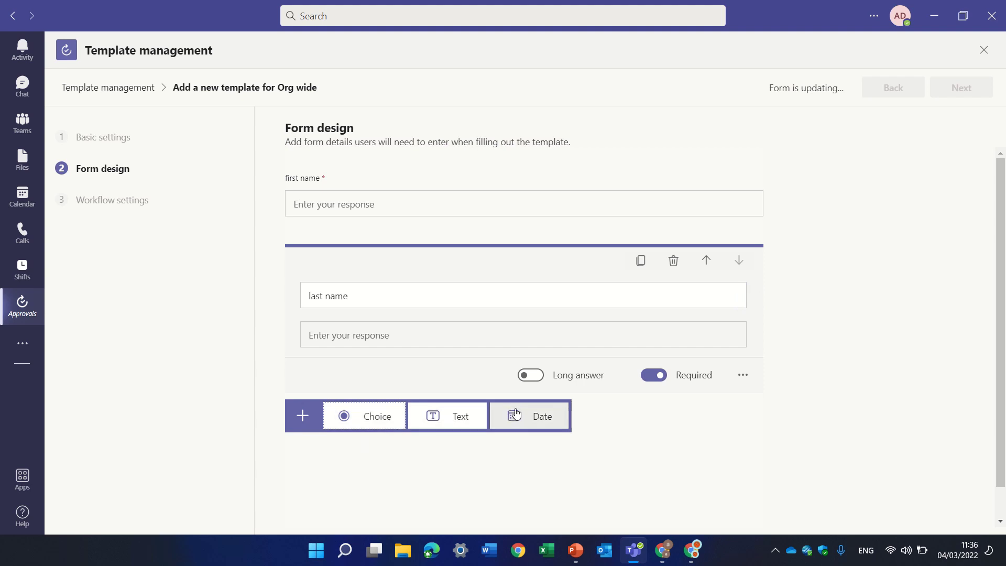
left_click(355, 422)
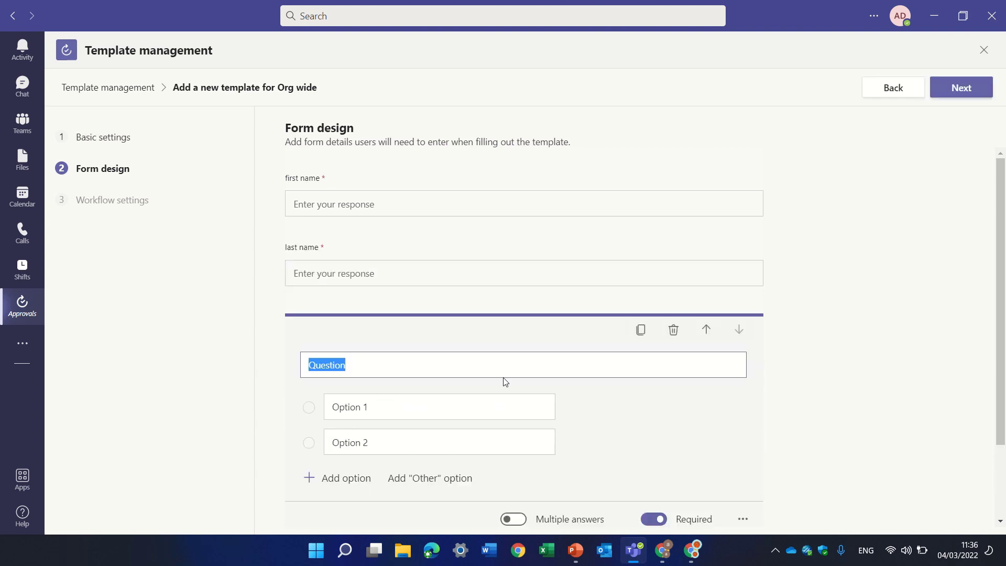
type("Location")
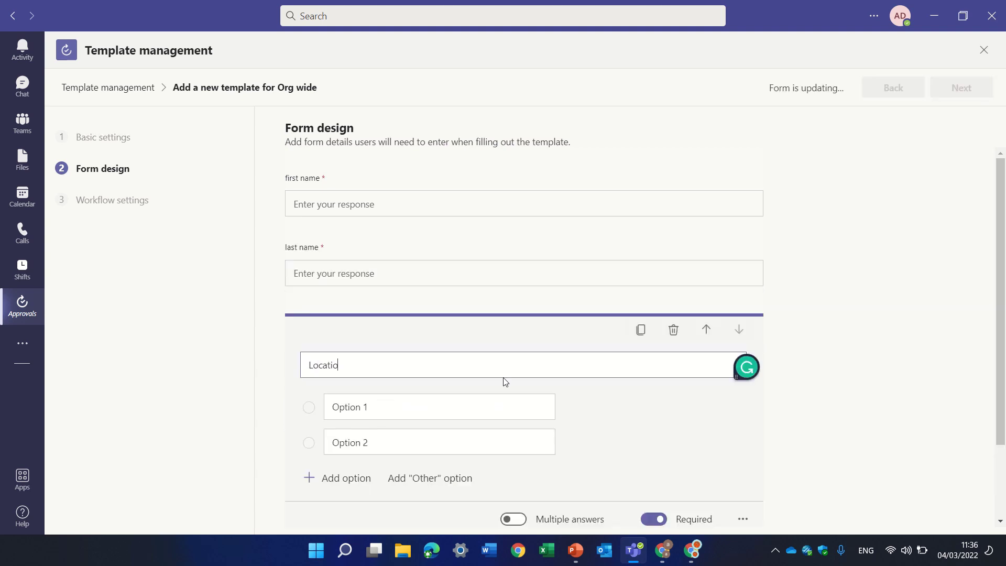
left_click(430, 403)
type("TLV")
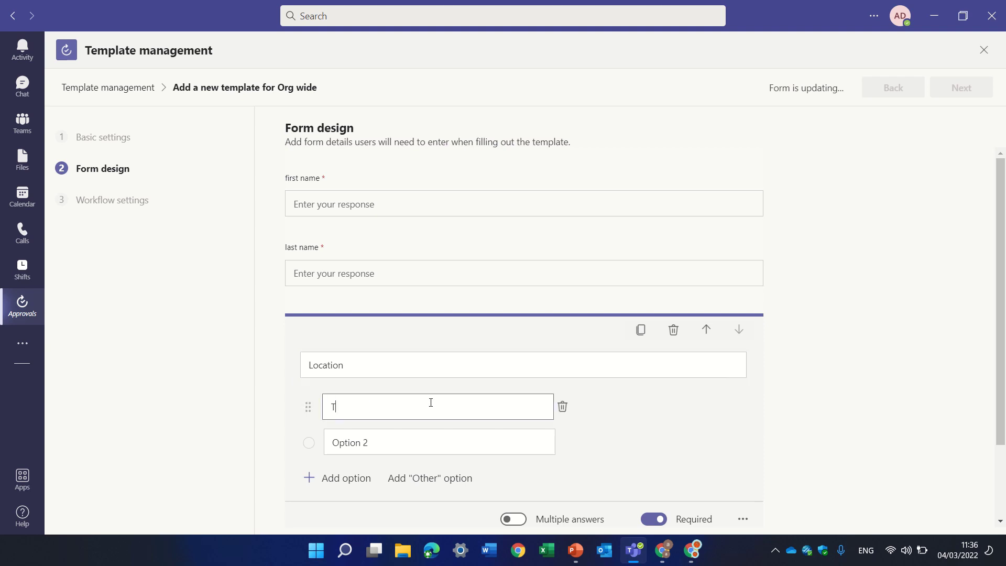
left_click(377, 451)
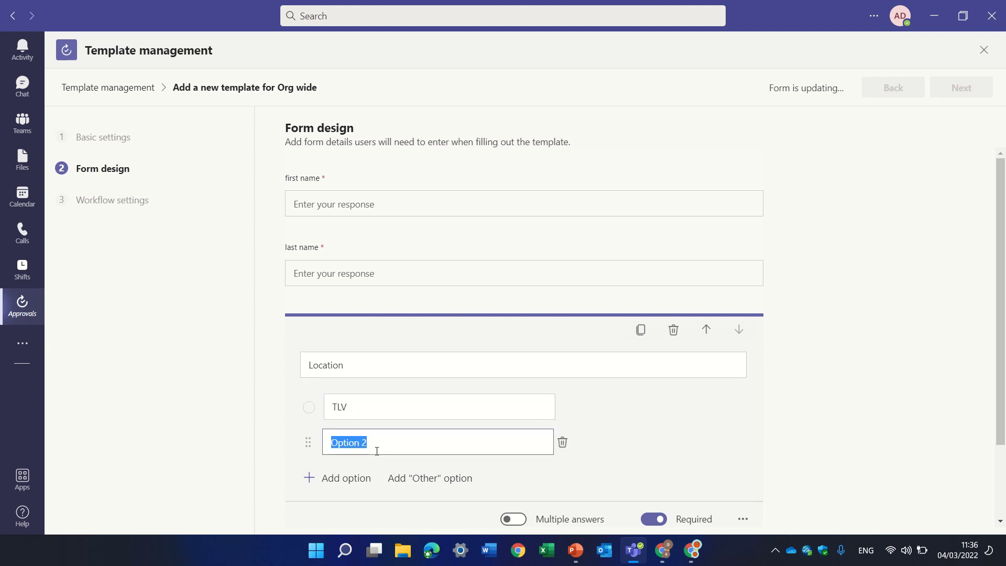
type("Other")
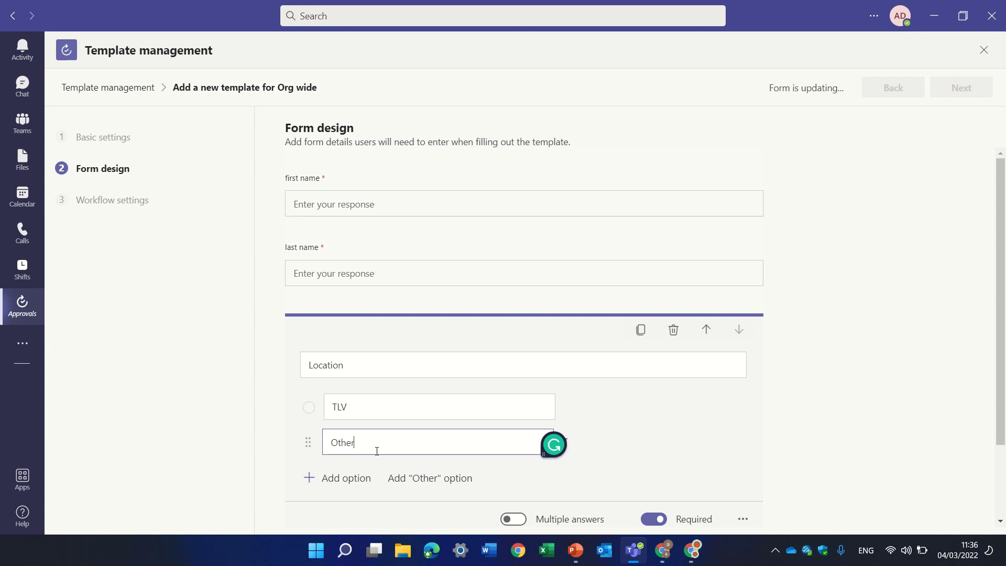
- Add a date question titled "Due date" at the end of the form and continue to the workflow settings
scroll(629, 465, "down", 2)
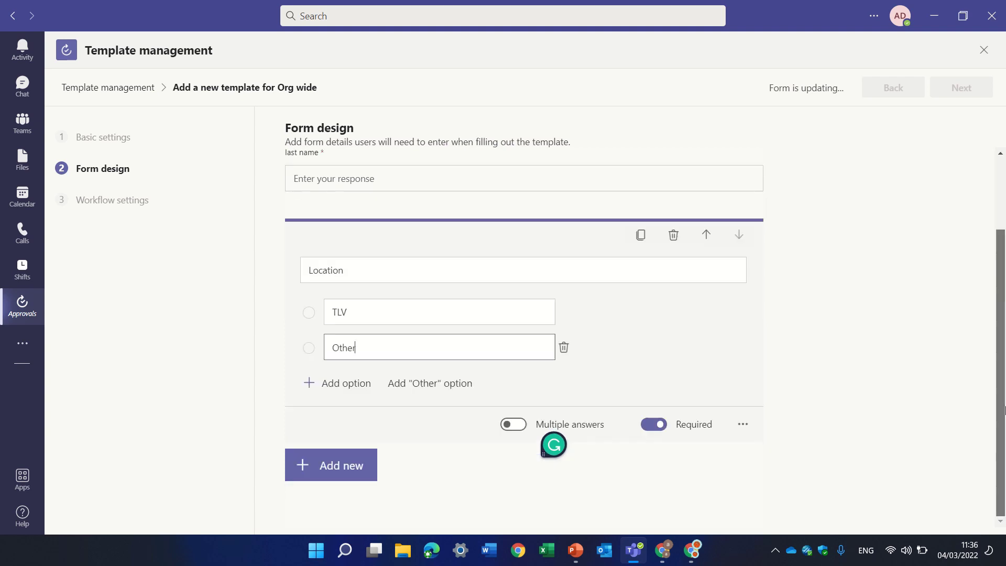
left_click(346, 468)
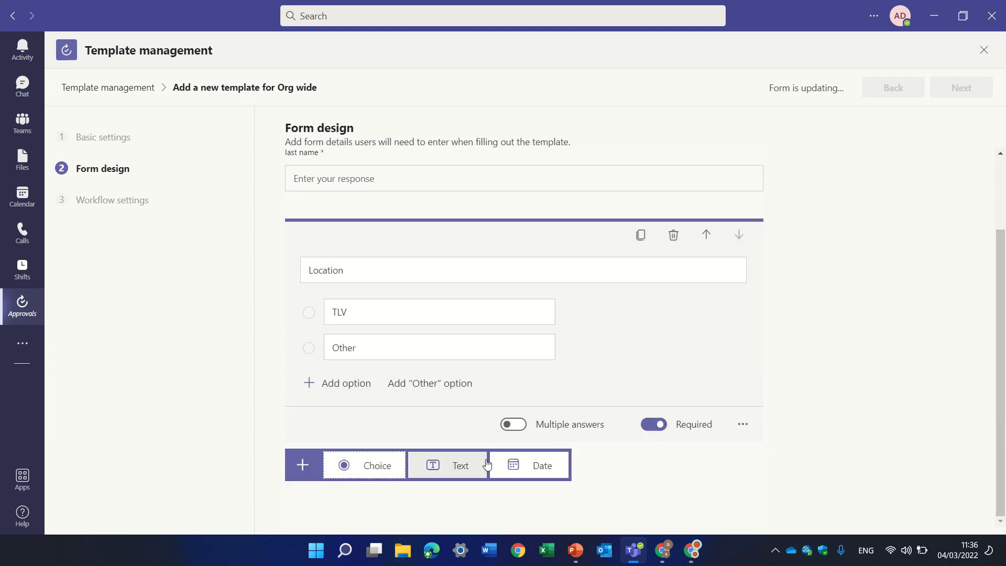
left_click(524, 473)
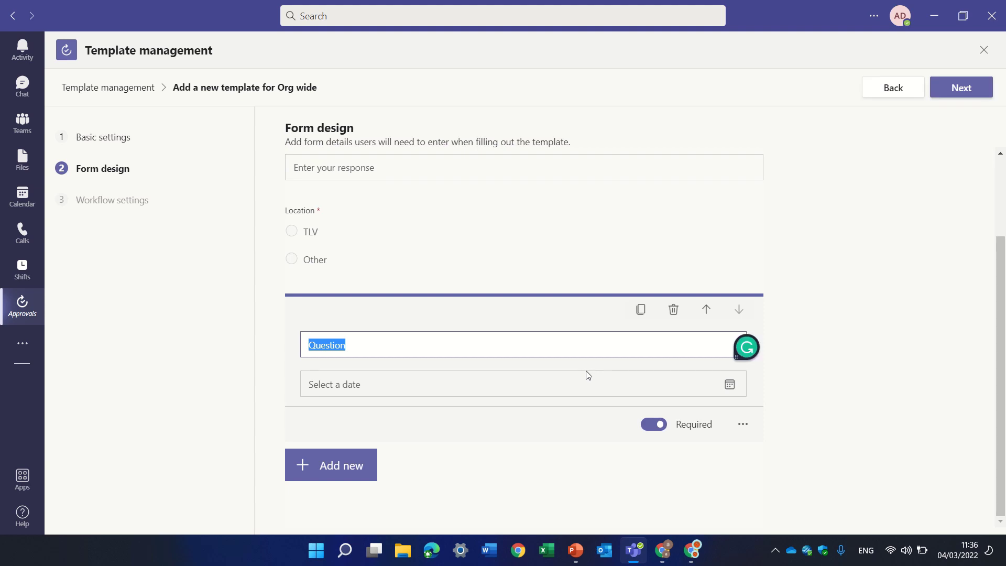
type("Due ")
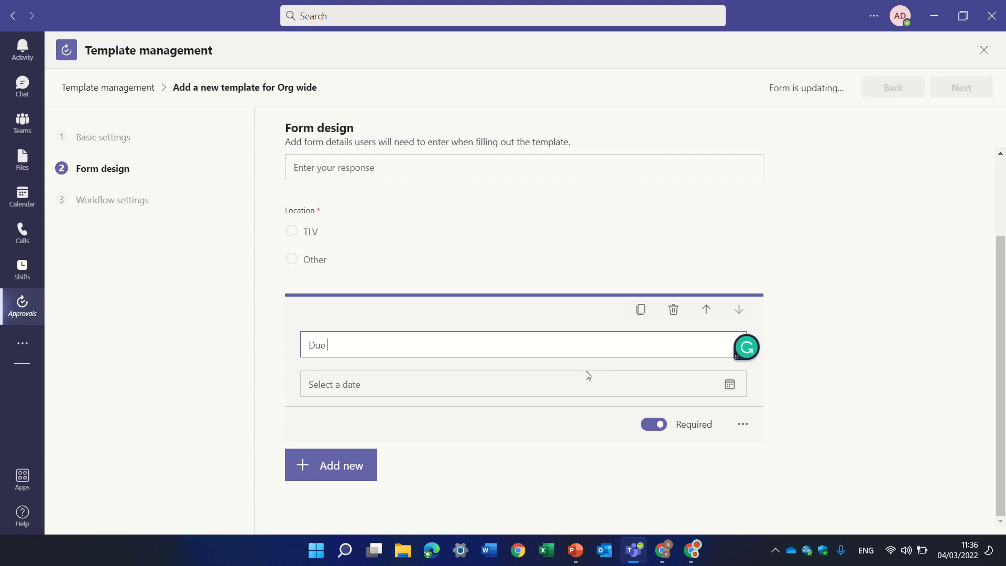
type("date")
scroll(912, 252, "up", 2)
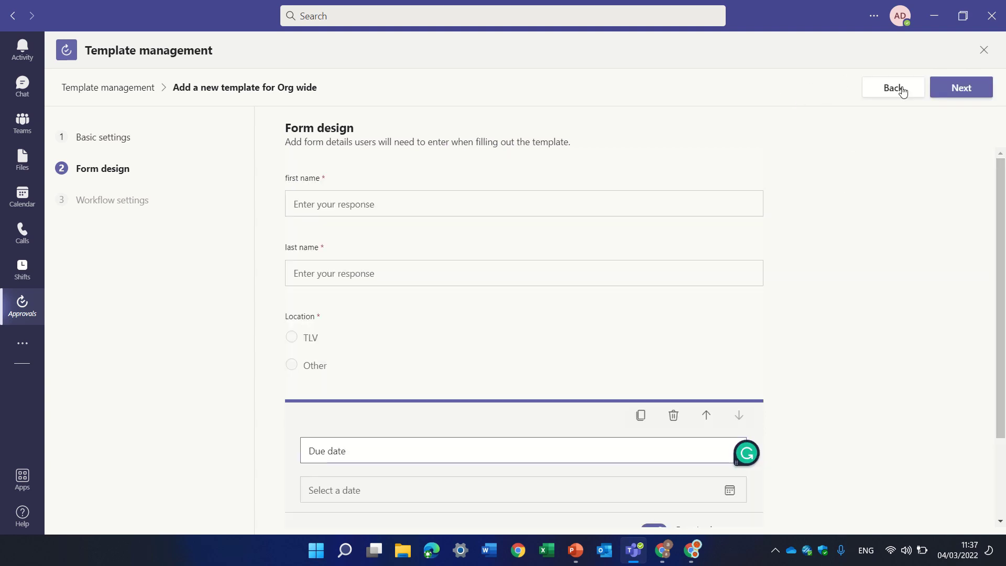
left_click(971, 90)
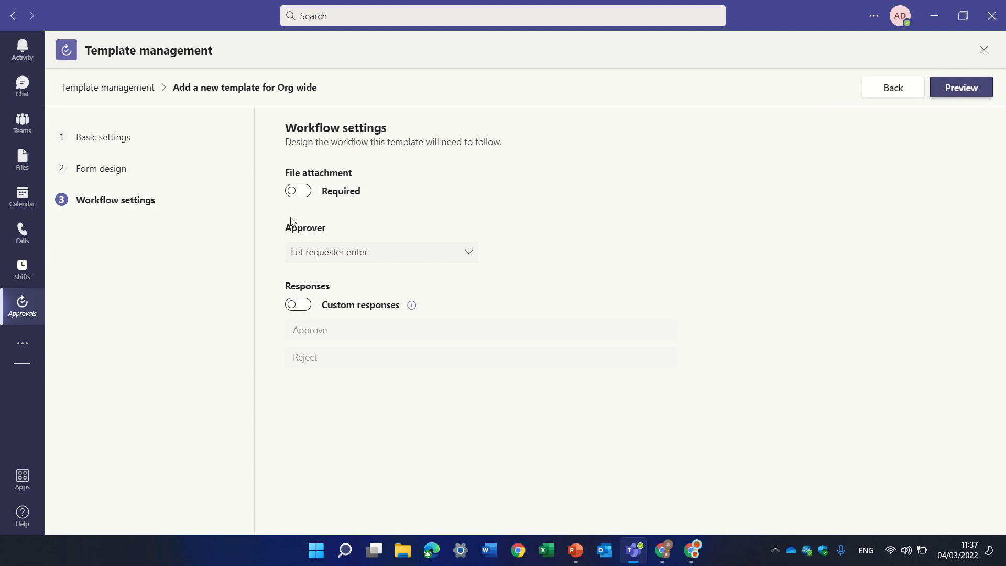
- Make a file attachment required in the template's workflow settings
left_click(302, 190)
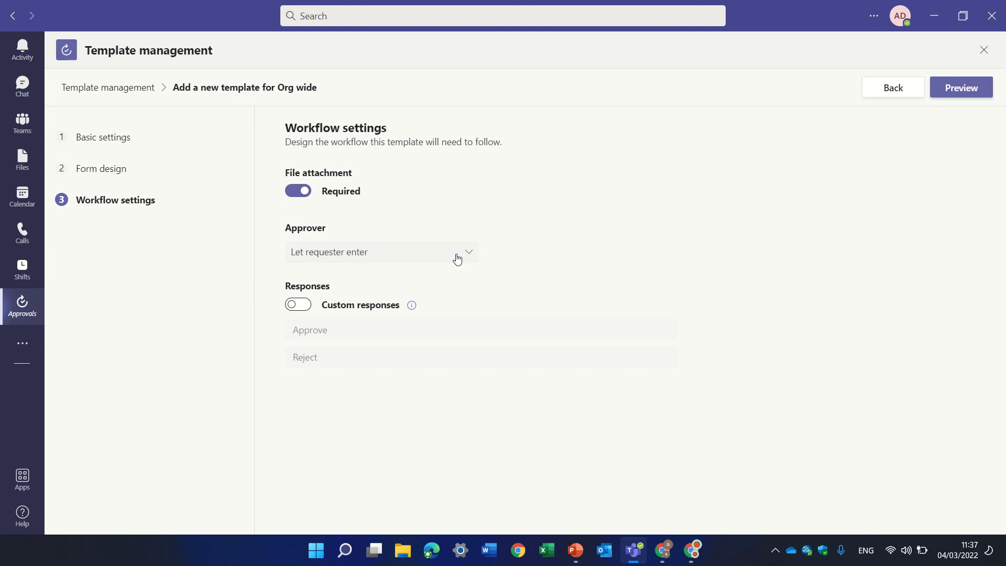
- Try "Specify approvers" as the approver option and restore "Let requester enter"
left_click(384, 255)
left_click(492, 225)
left_click(437, 259)
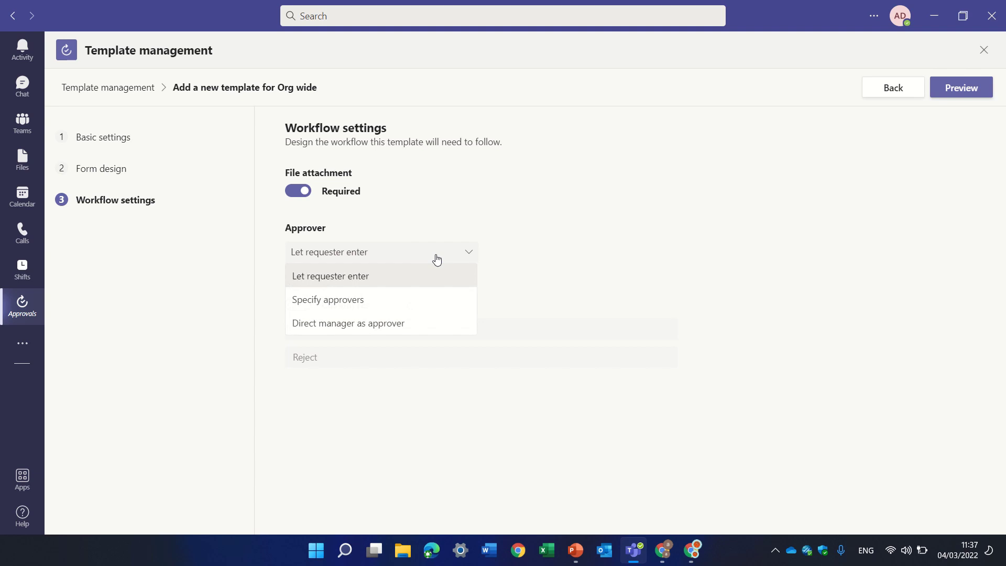
left_click(382, 297)
left_click(387, 256)
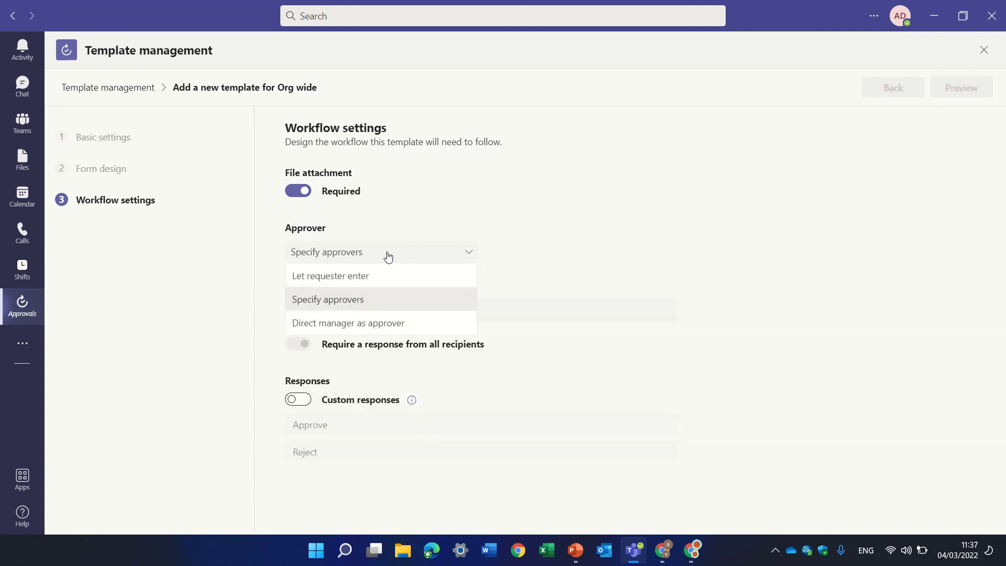
left_click(383, 297)
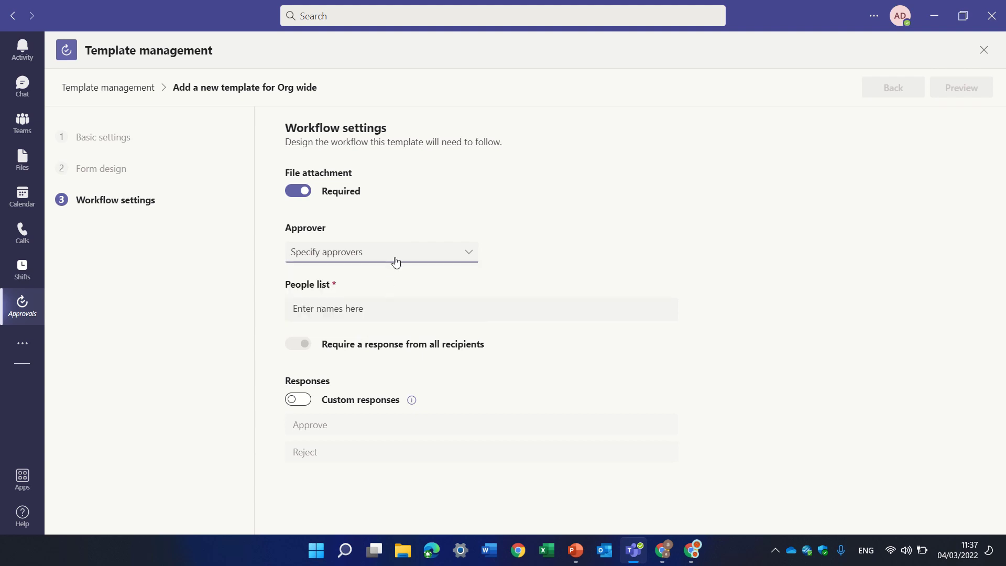
left_click(328, 317)
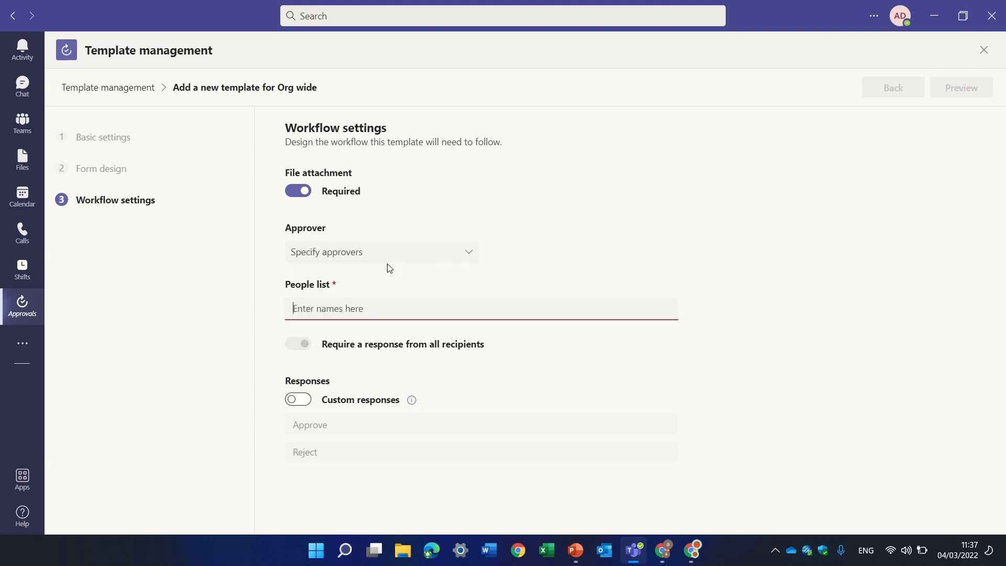
left_click(414, 253)
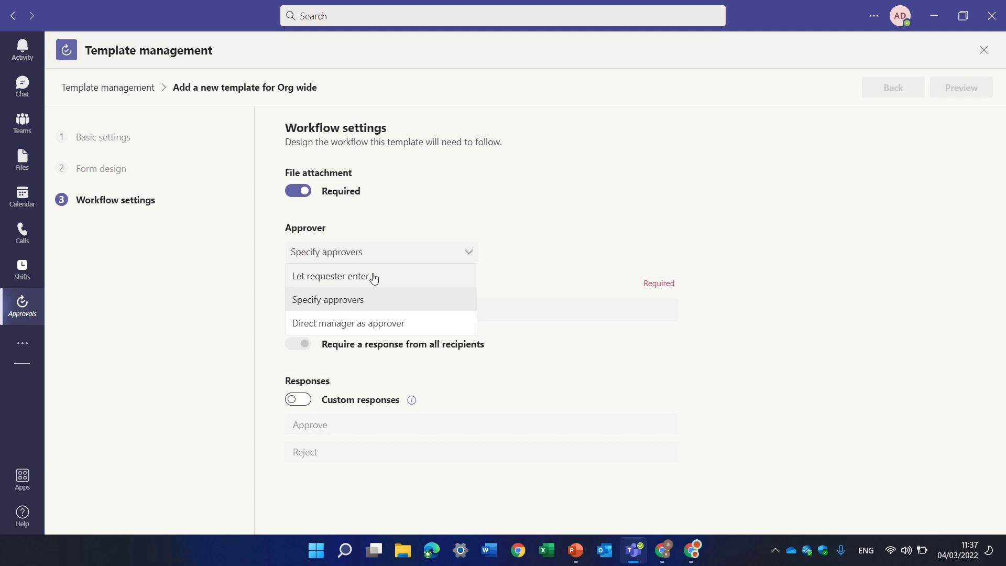
left_click(380, 277)
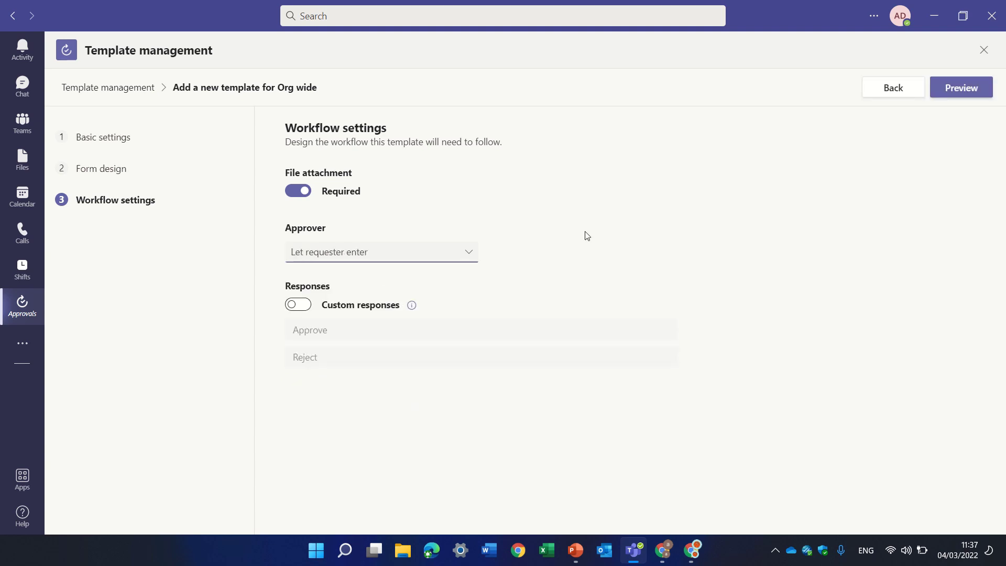
- Try enabling custom responses for the template and switch them back off
left_click(301, 309)
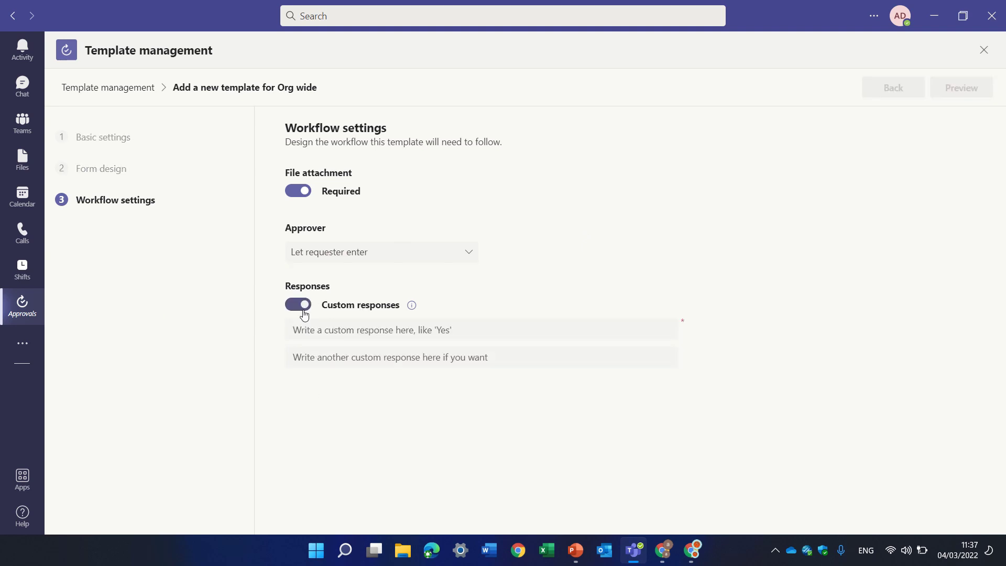
left_click(298, 307)
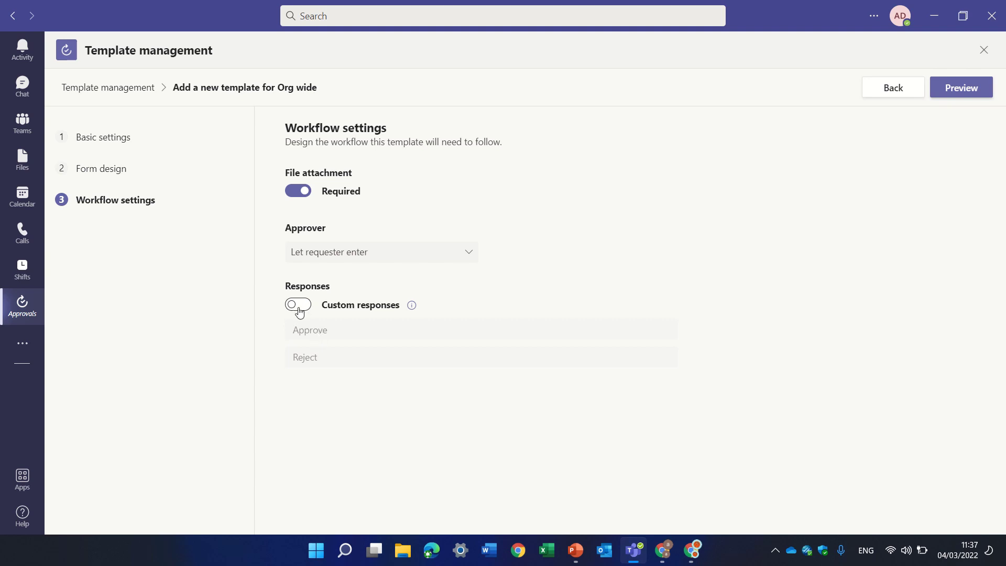
left_click(297, 308)
left_click(334, 332)
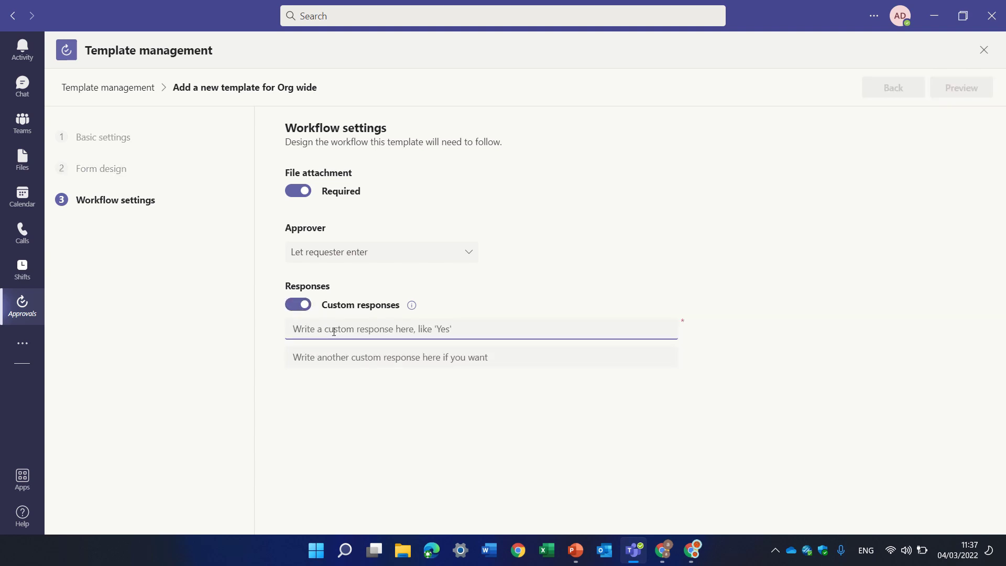
type("Y")
key("BackSpace")
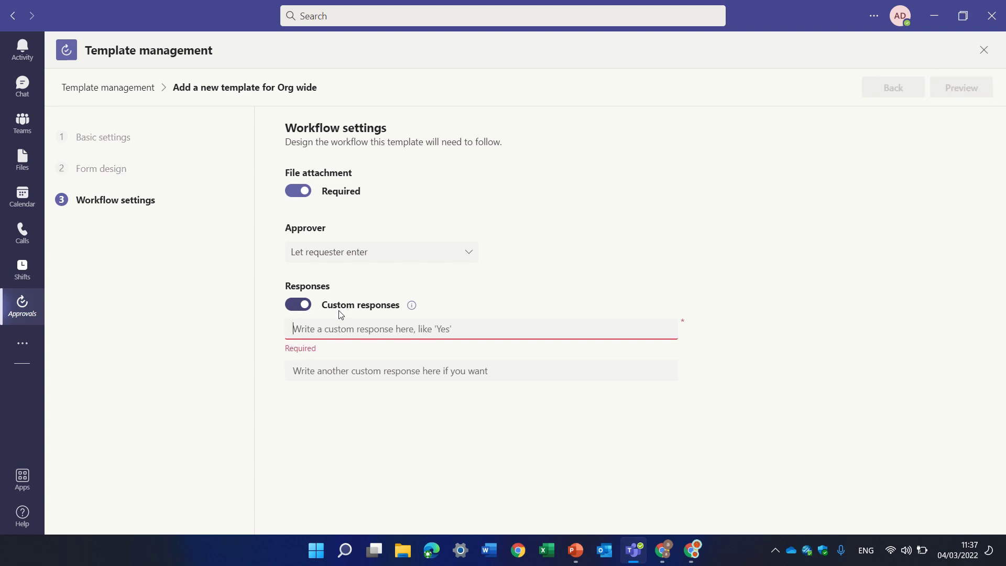
left_click(297, 304)
- Preview the template's full form, enter "name1" as a sample request name, and publish the template
left_click(962, 88)
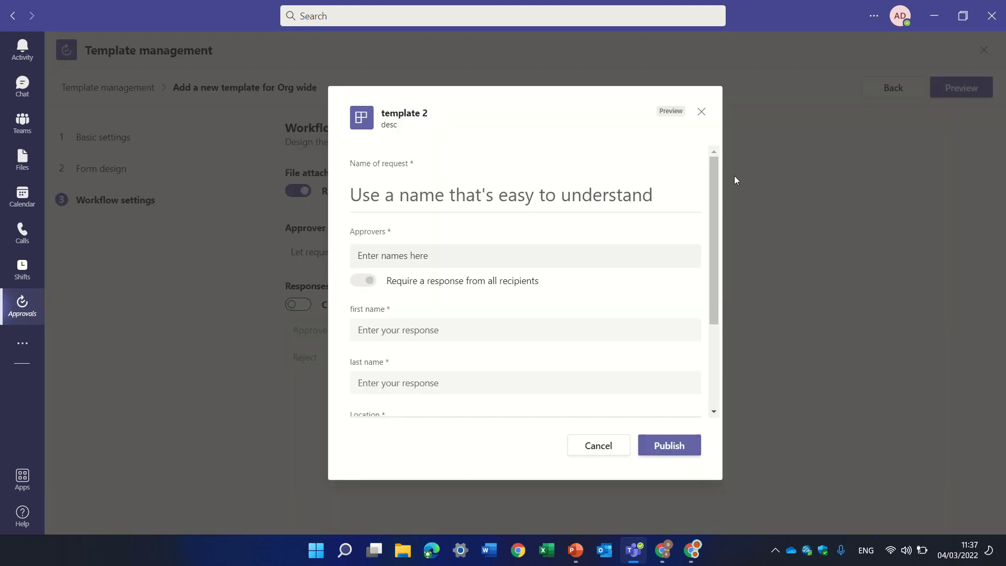
left_click_drag(712, 202, 701, 320)
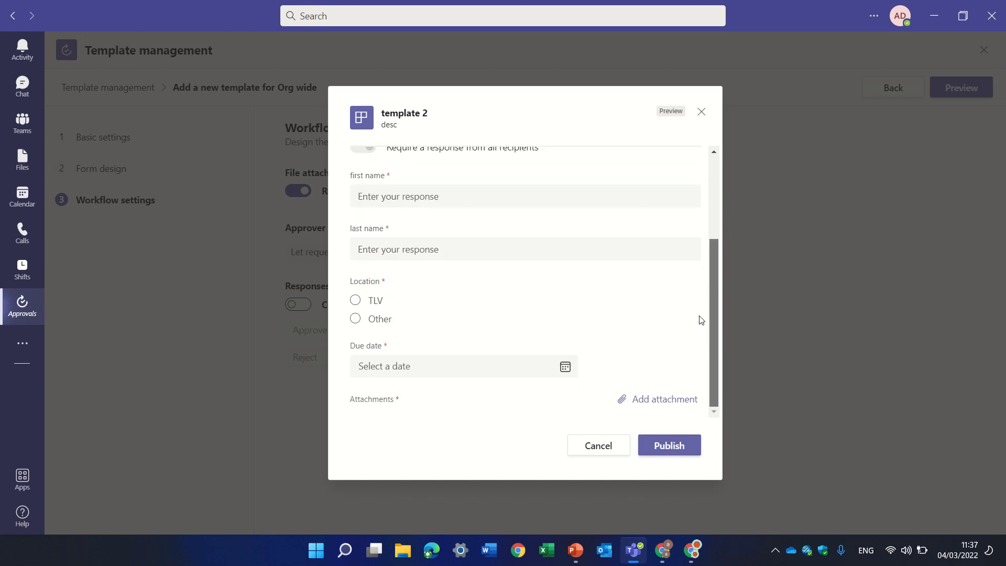
scroll(702, 294, "up", 3)
left_click(423, 194)
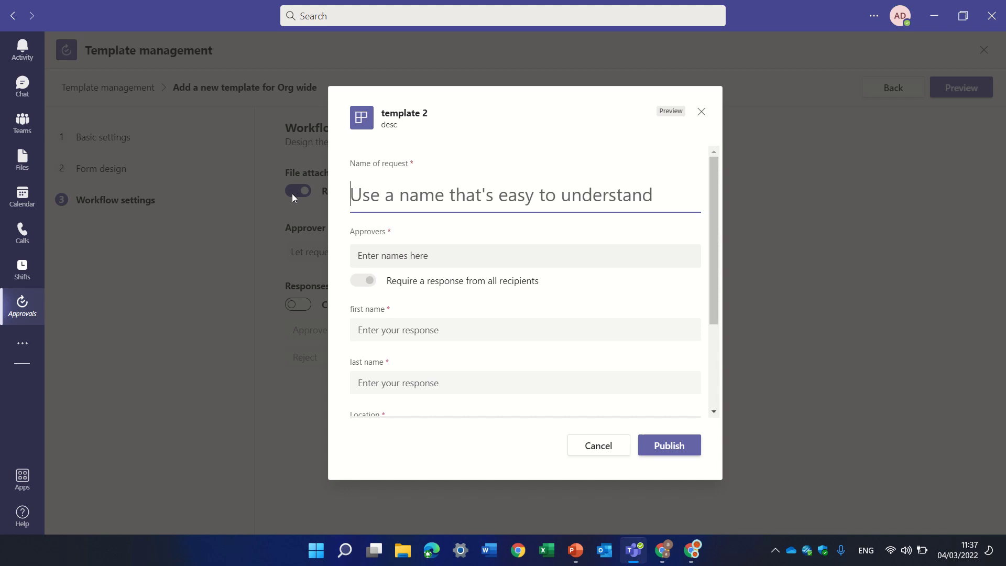
type("name1")
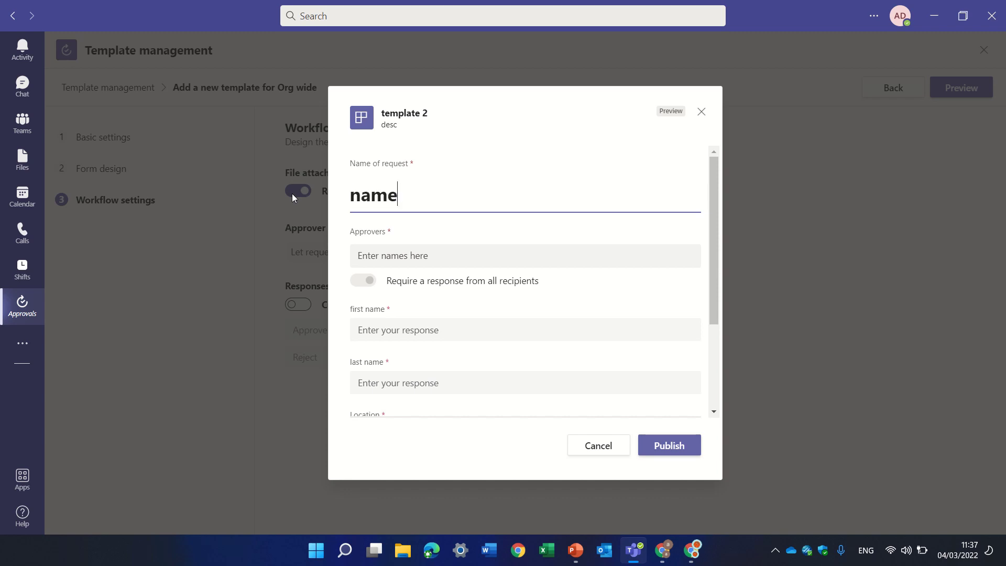
left_click(679, 446)
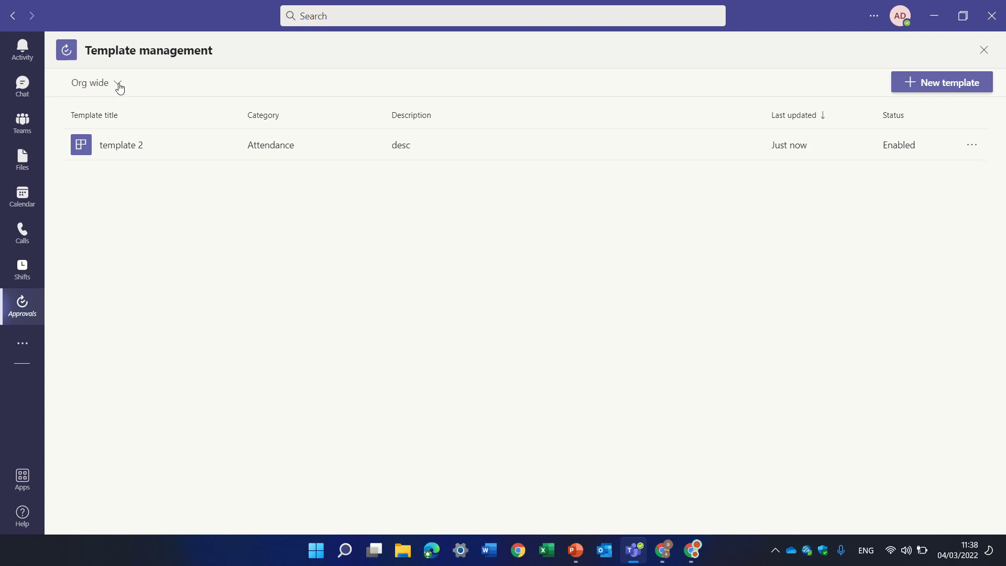
- Return to the Approvals overview, start a new approval request and look through all the available templates
left_click(21, 274)
left_click(21, 310)
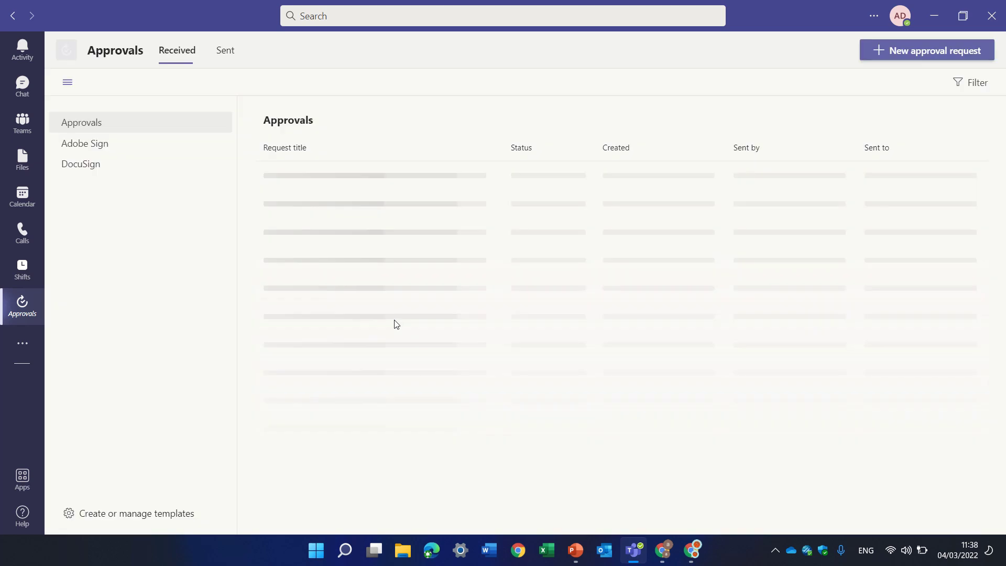
left_click(945, 51)
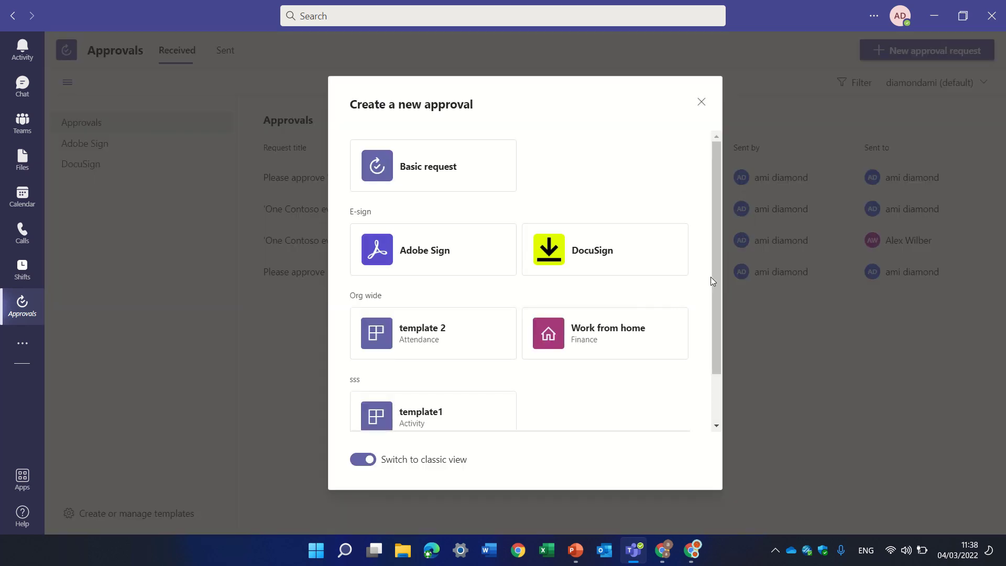
left_click_drag(721, 252, 719, 330)
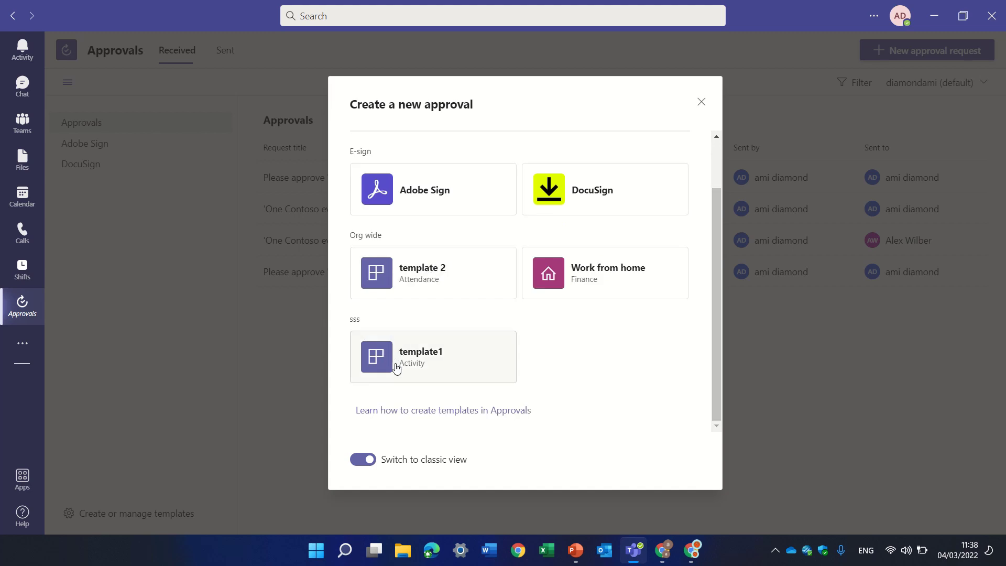
- Open the request form of the org-wide "template 2", review its fields and close it without sending
left_click(404, 287)
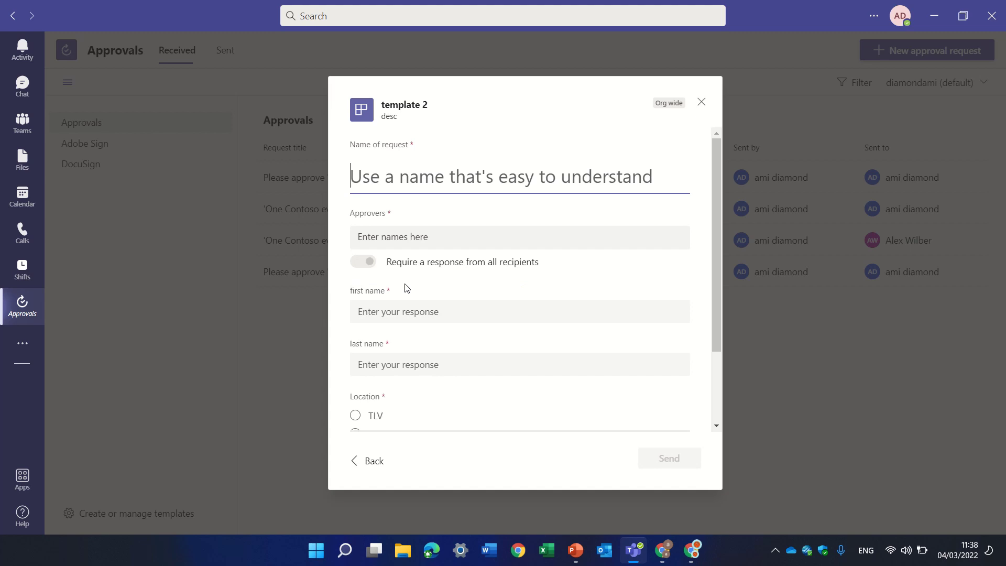
left_click_drag(716, 193, 701, 288)
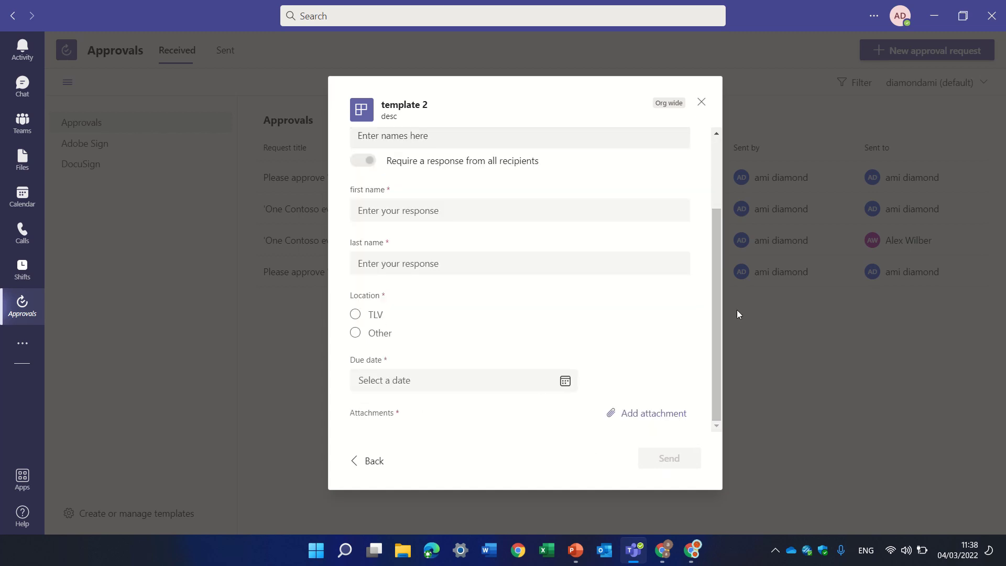
left_click_drag(716, 338, 721, 176)
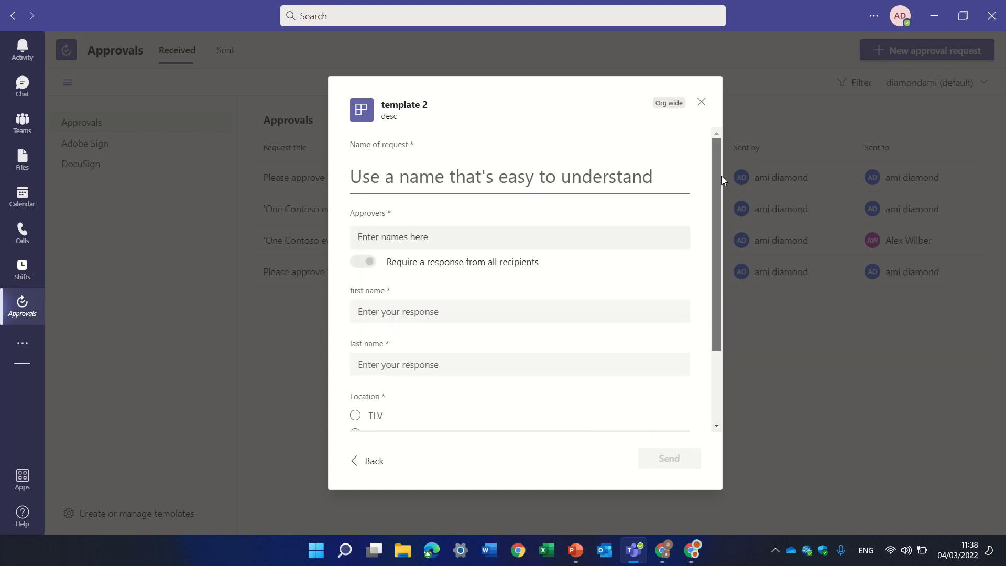
left_click(701, 102)
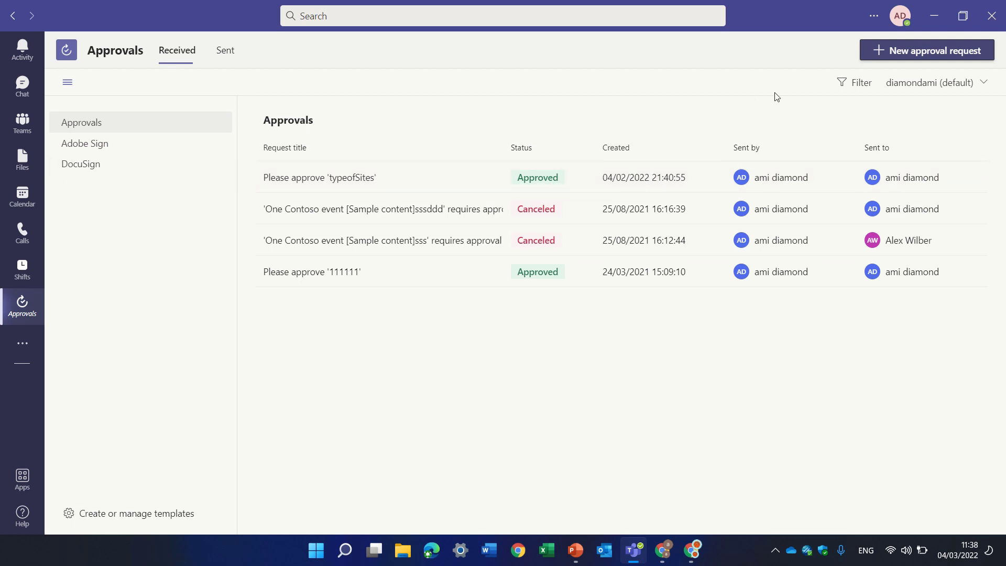
- In template management, view the templates of the team "sss" and those scoped to specific people
left_click(137, 515)
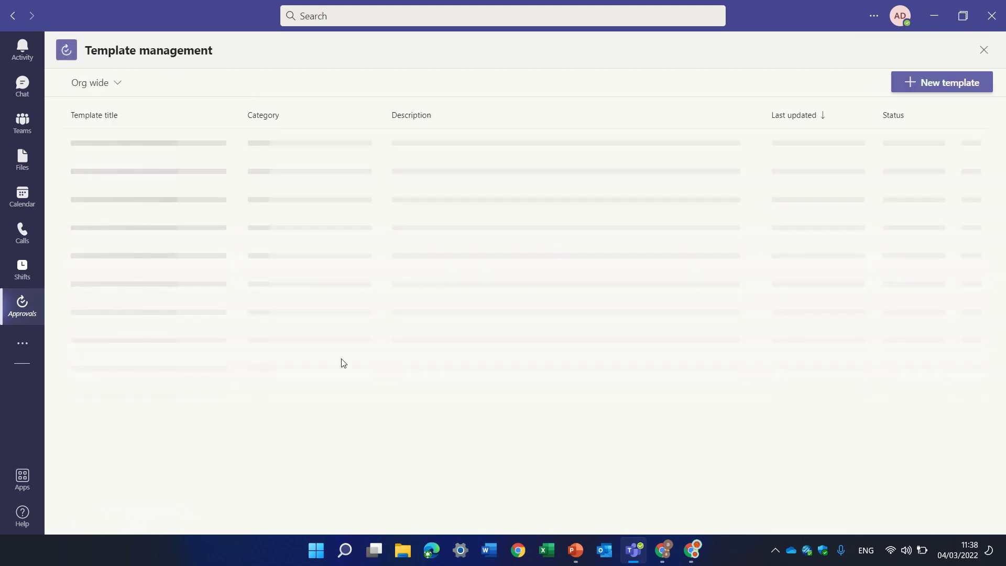
left_click(116, 87)
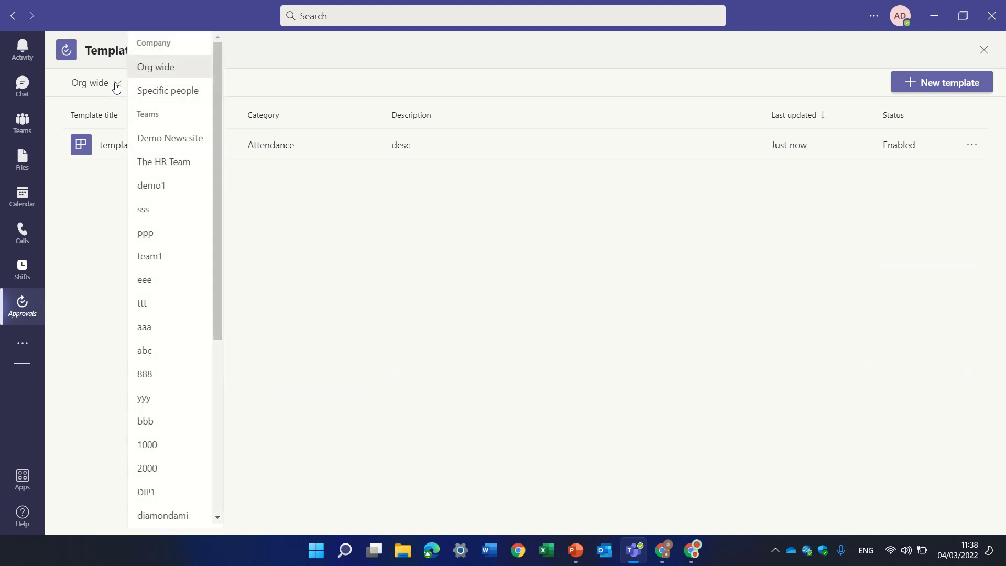
left_click(167, 212)
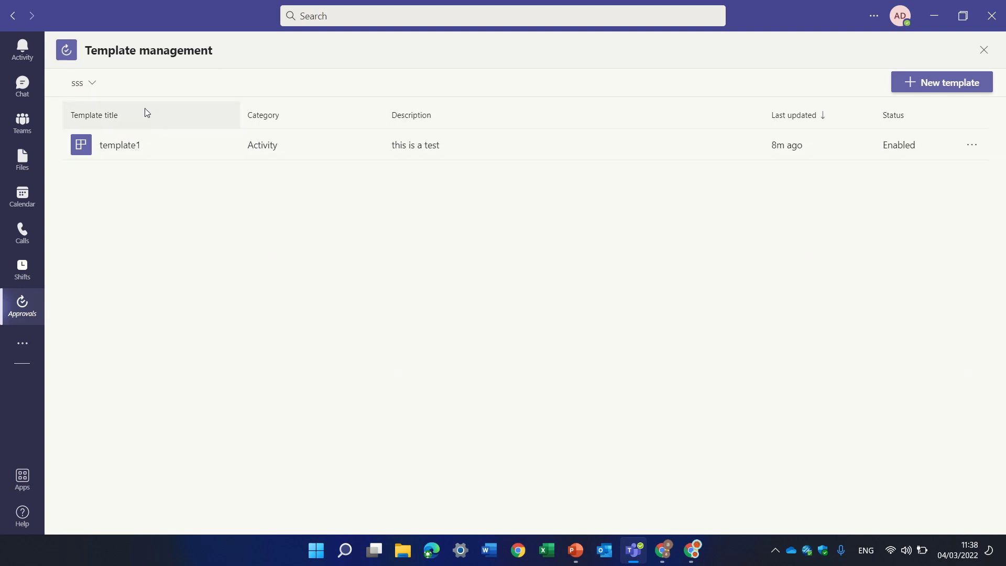
left_click(92, 87)
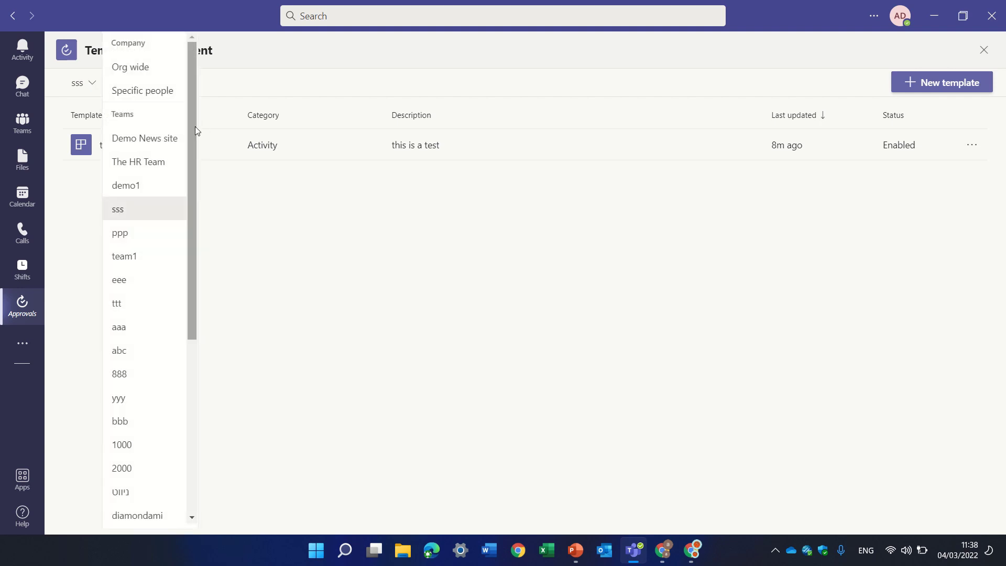
left_click(162, 97)
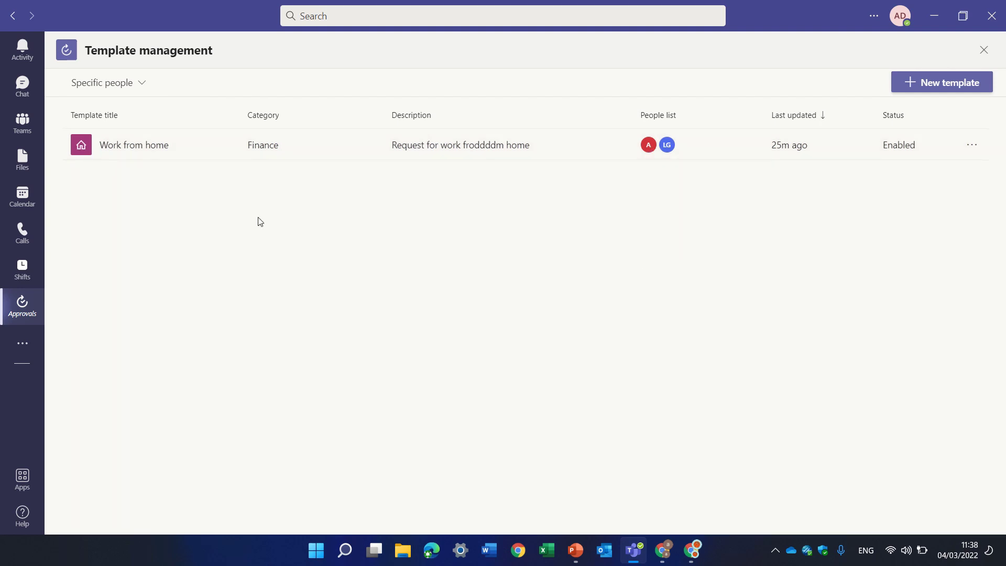
- Start a new conversation in the General channel of the team "sss" and open the Approvals app from it, searching for "app"
left_click(31, 130)
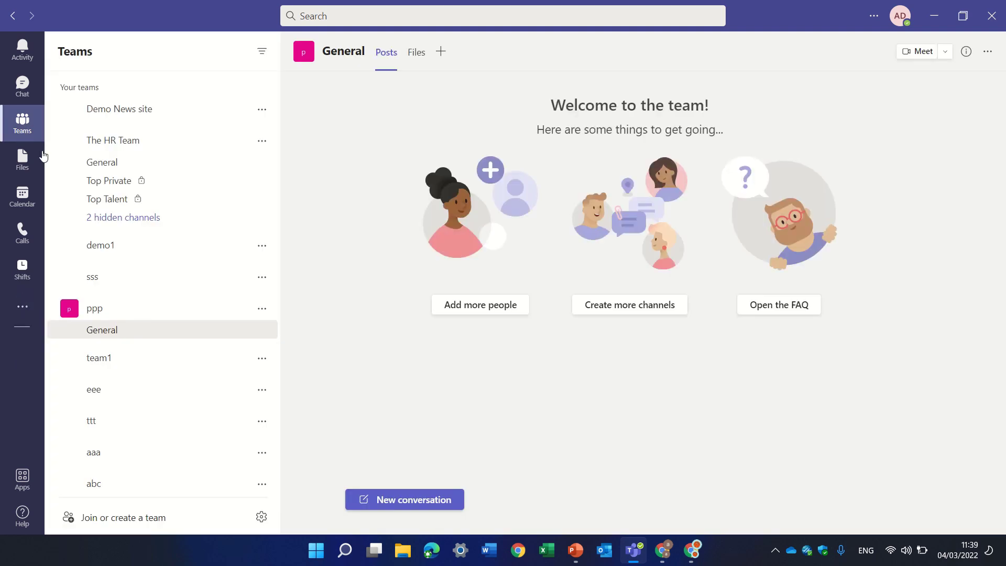
left_click(189, 285)
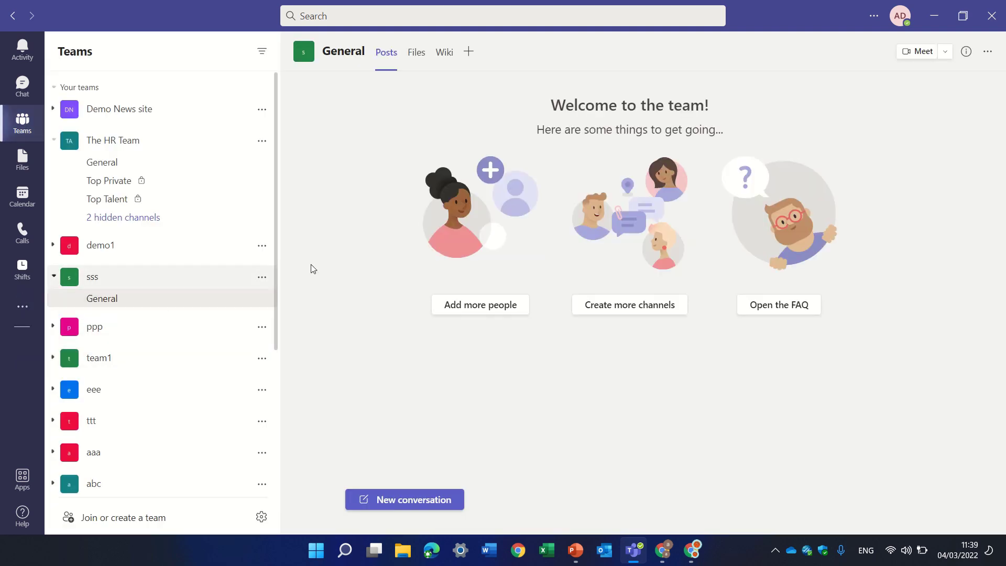
left_click(411, 505)
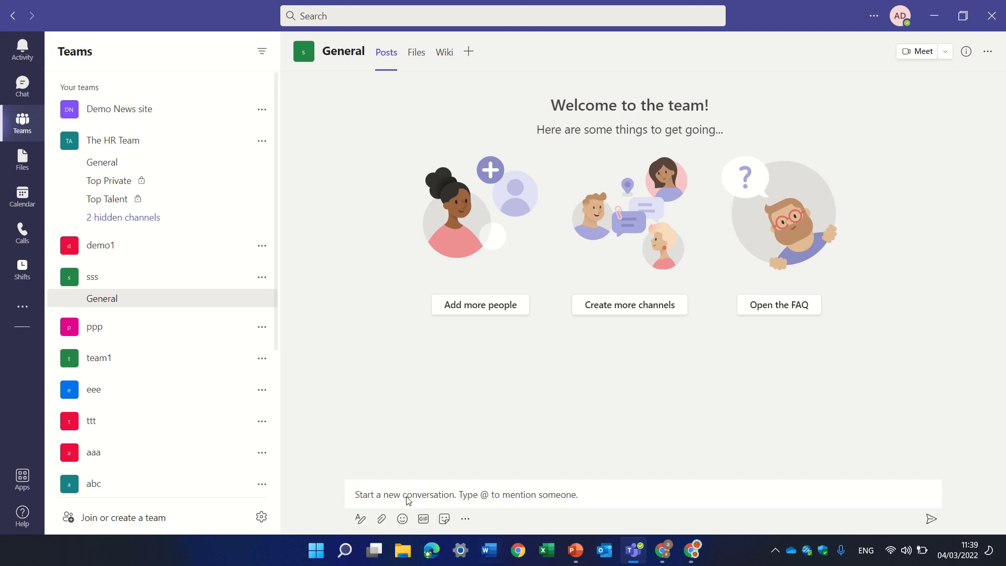
left_click(569, 519)
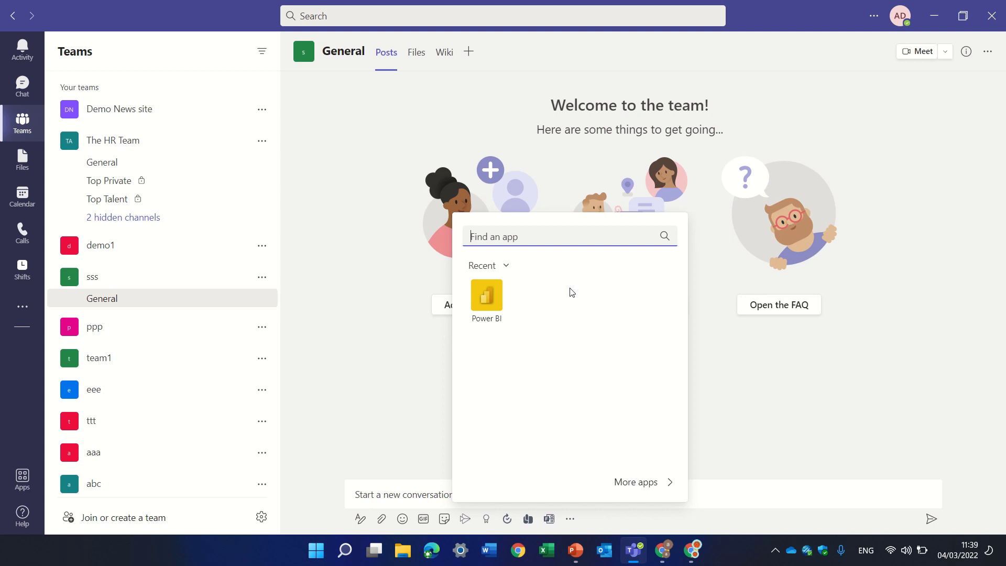
type("a")
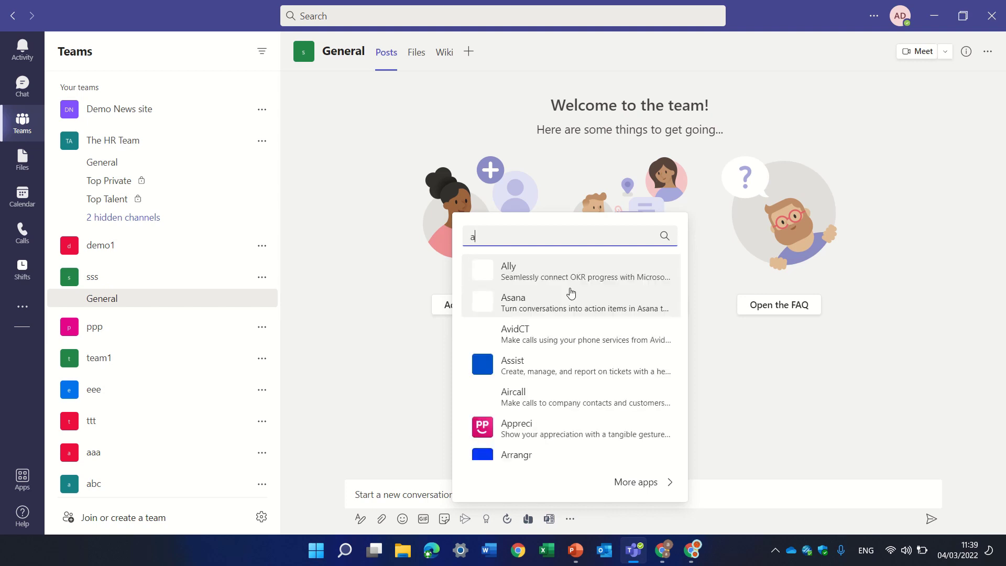
type("pp")
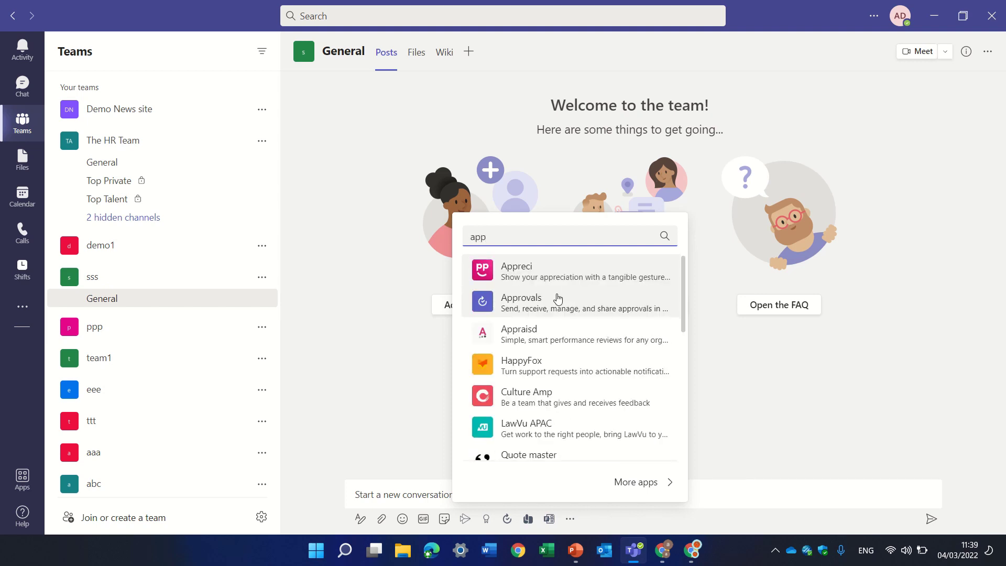
left_click(556, 304)
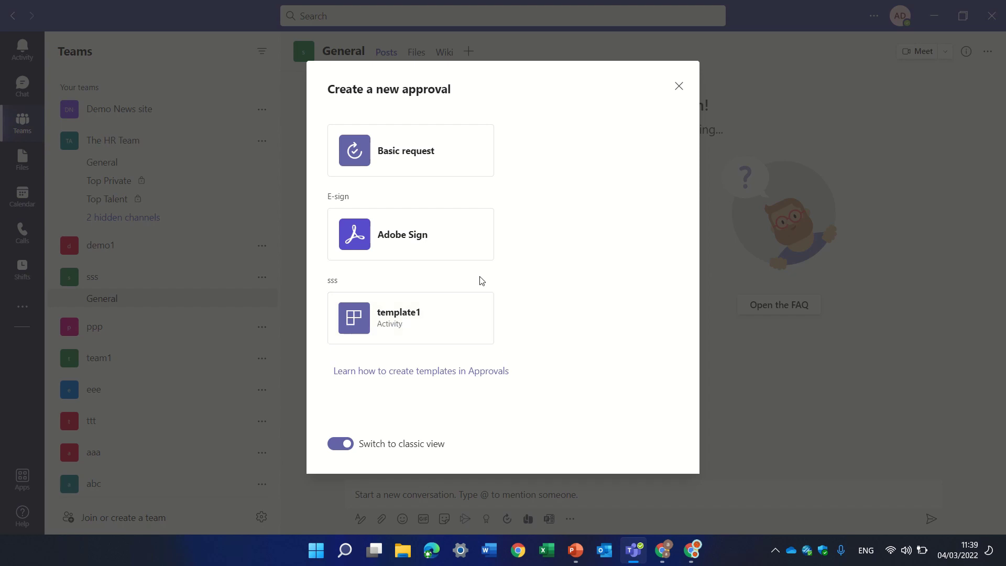
- Open the request form of the team template "template1", review its fields and close it without sending
left_click(474, 298)
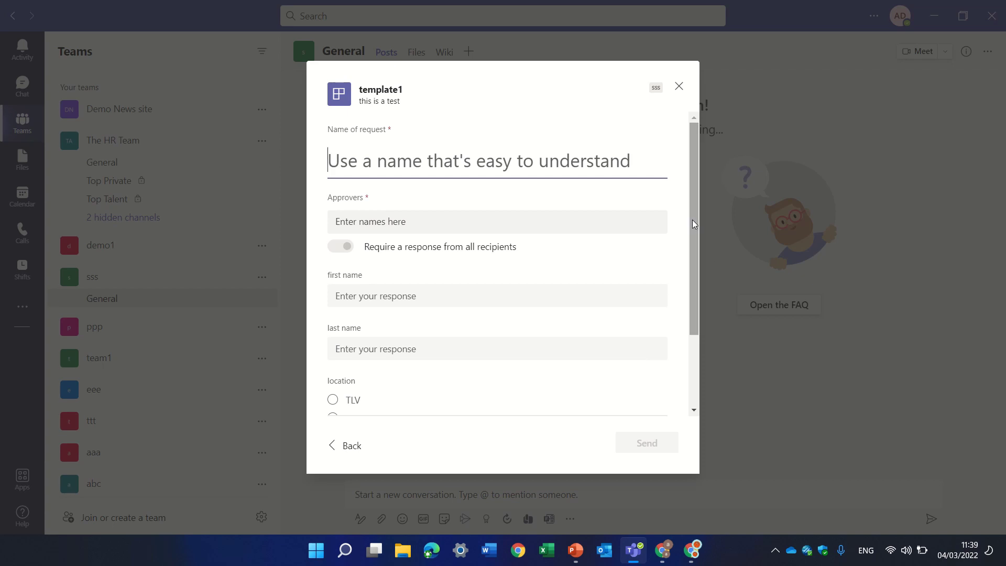
left_click_drag(692, 219, 686, 127)
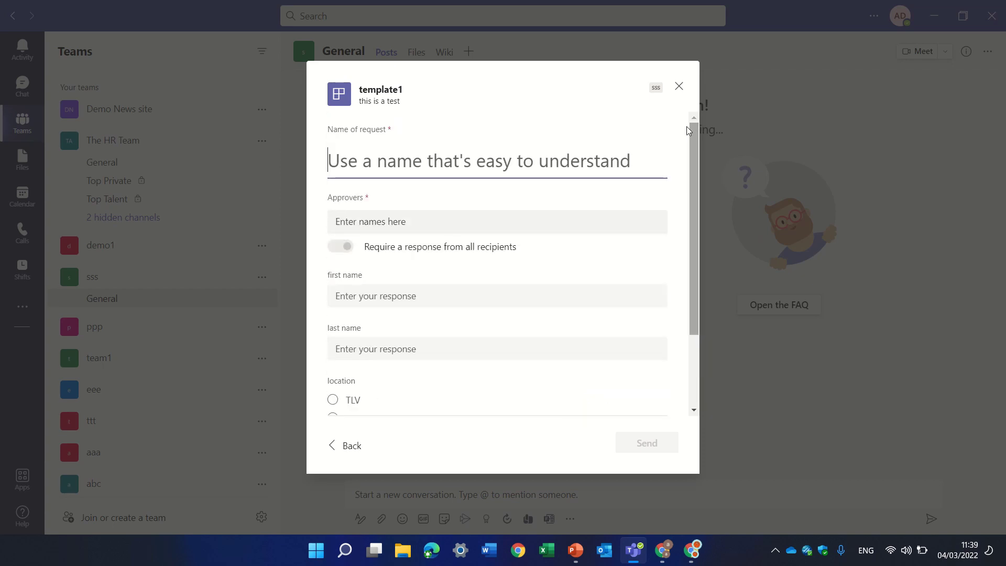
left_click(679, 87)
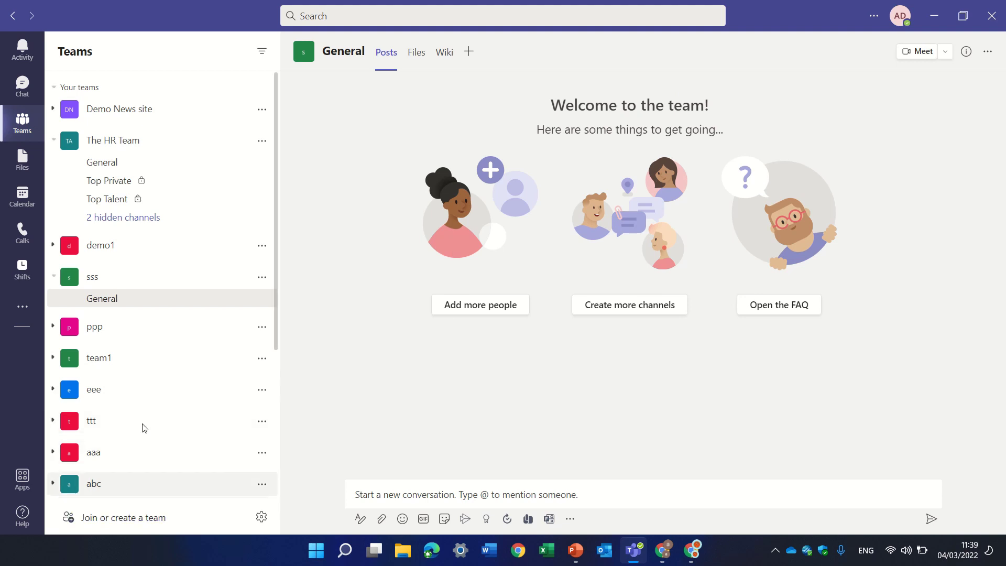
- Open the Approvals app and pin it to the app bar
left_click(28, 318)
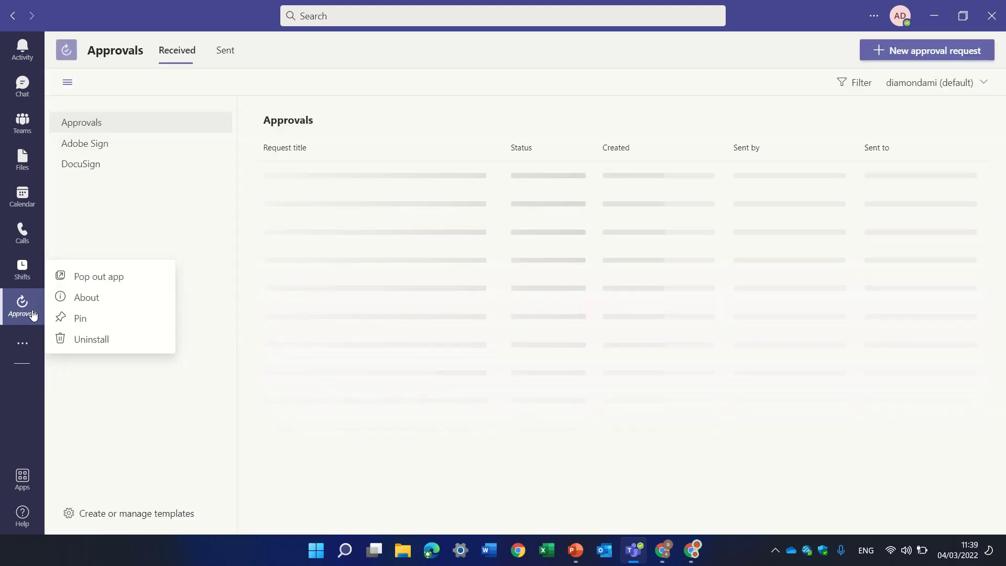
left_click(95, 317)
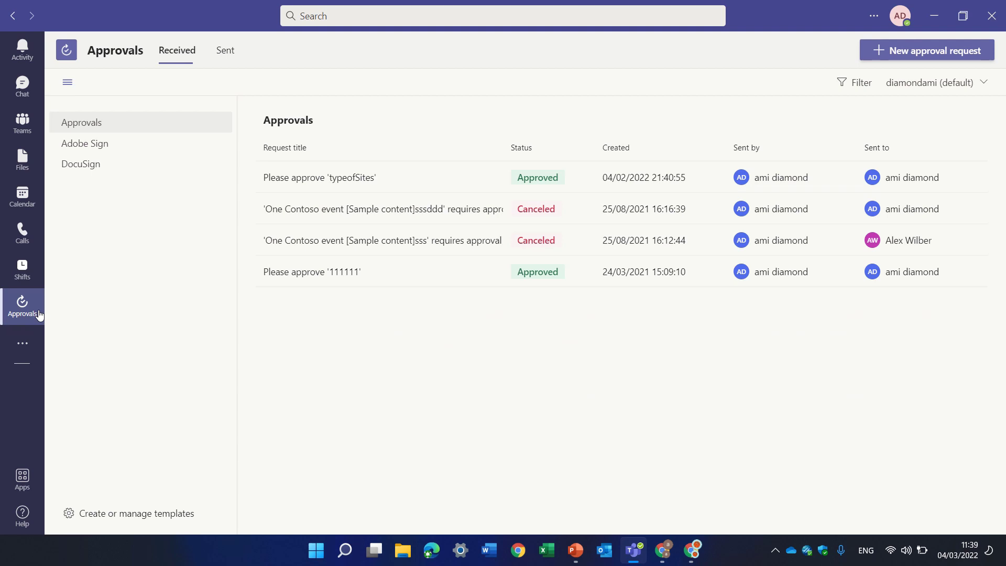
- In template management, start a new template based on "Swap shift" from the template store
left_click(171, 512)
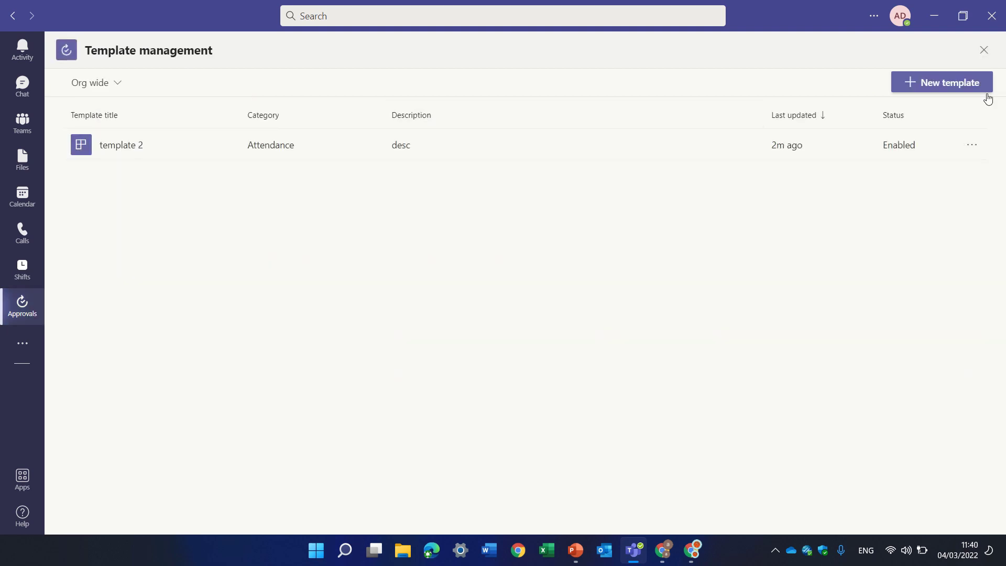
left_click(935, 85)
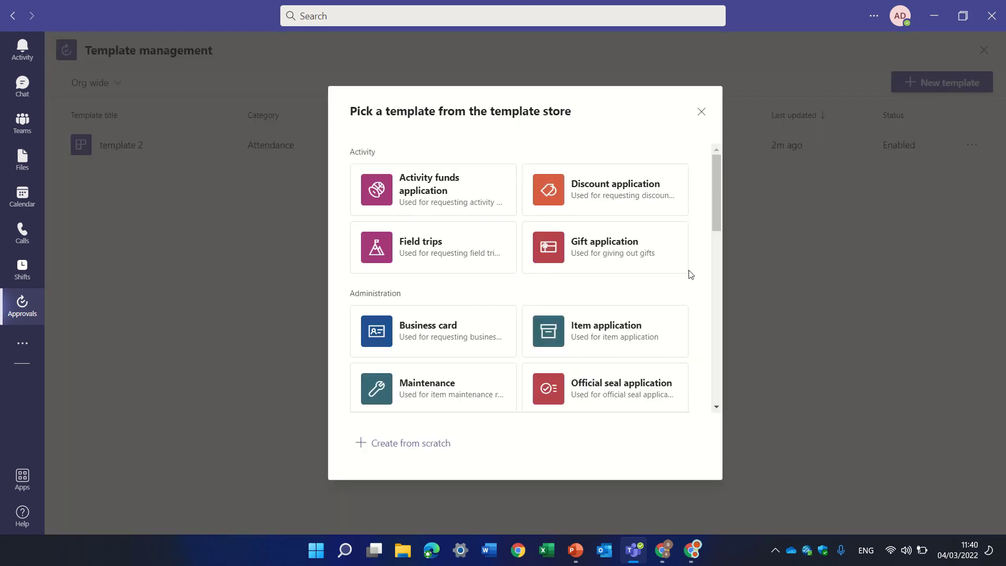
left_click_drag(712, 208, 711, 338)
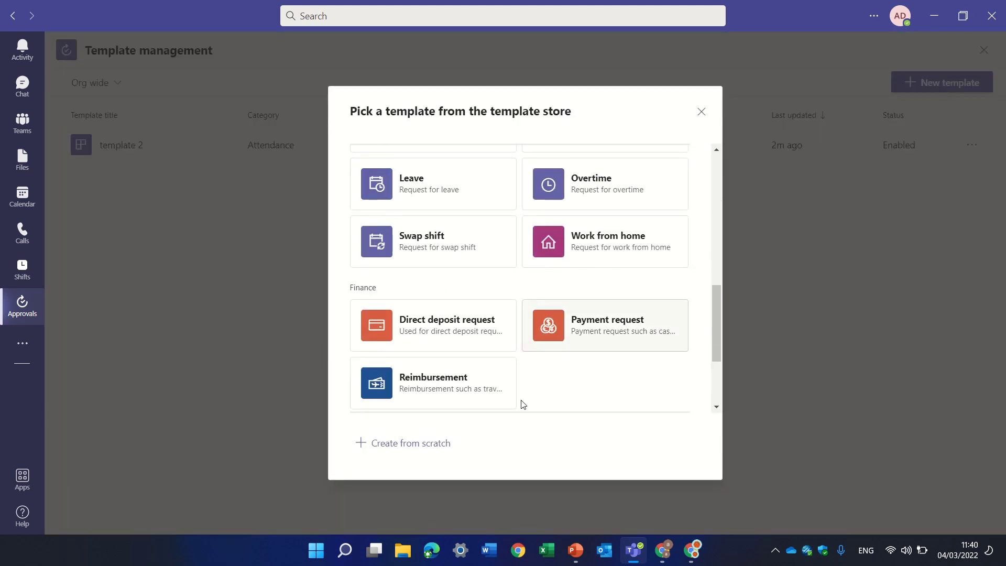
left_click(431, 243)
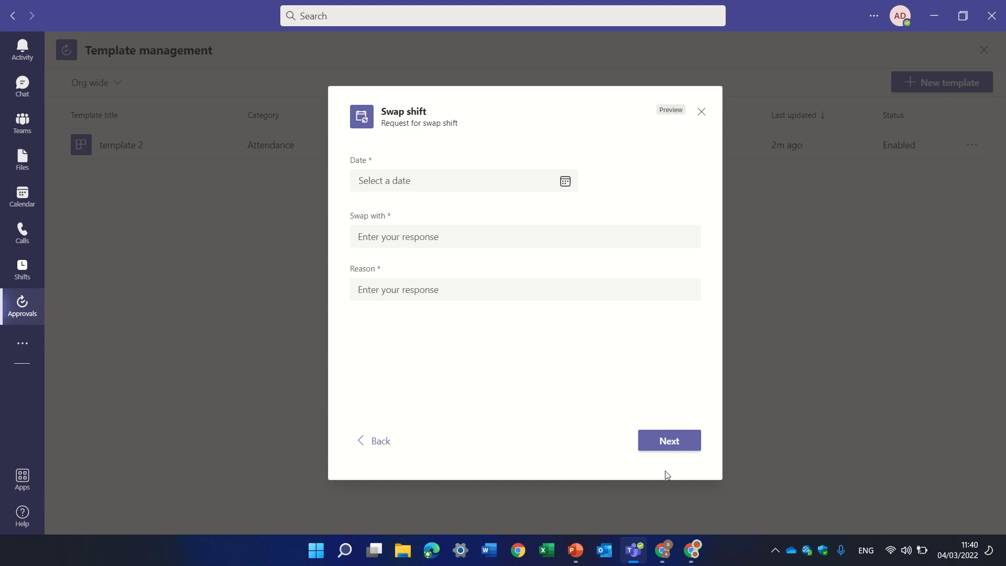
- Make the Swap shift template team wide and assign it to the team "demo1"
left_click(689, 443)
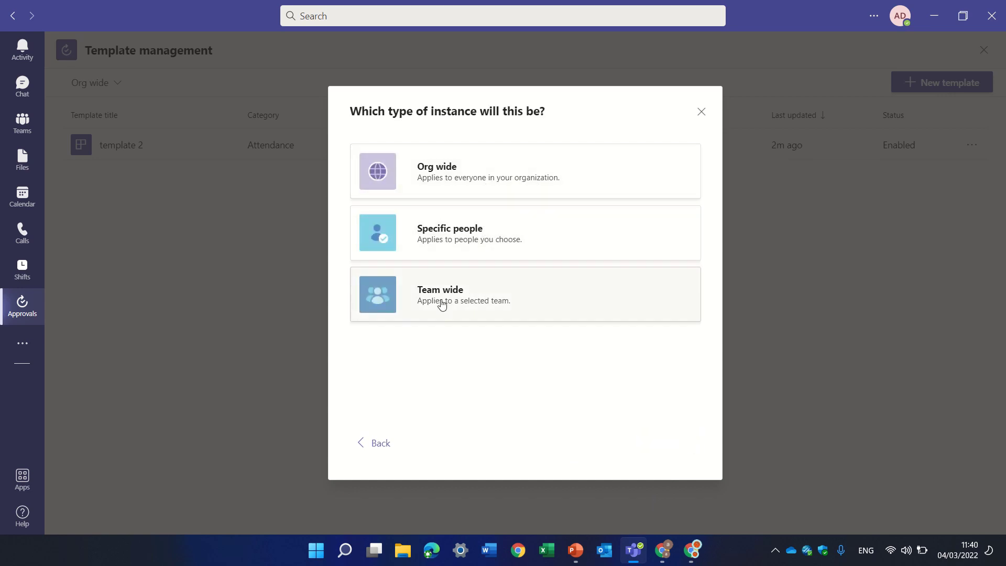
left_click(524, 299)
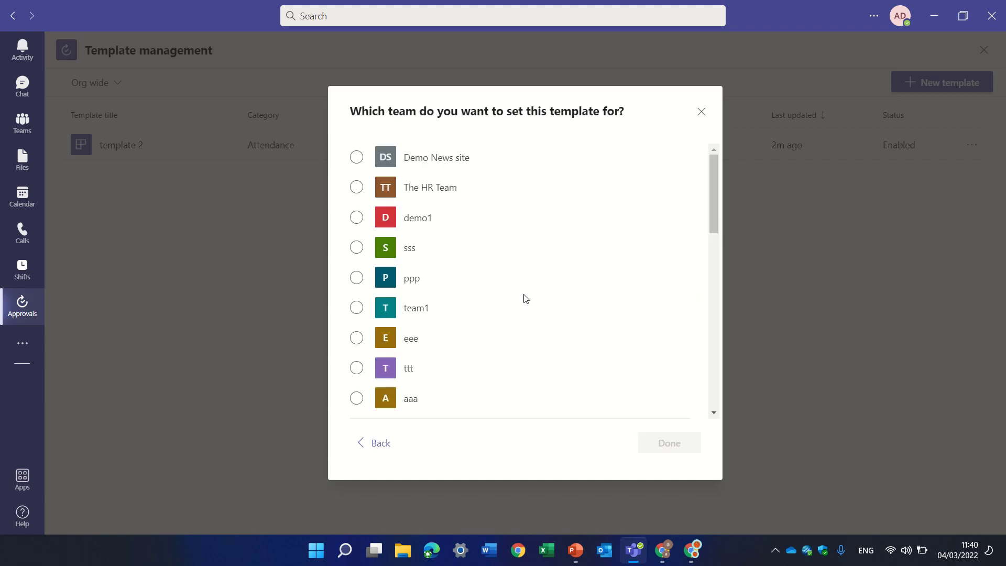
left_click(357, 218)
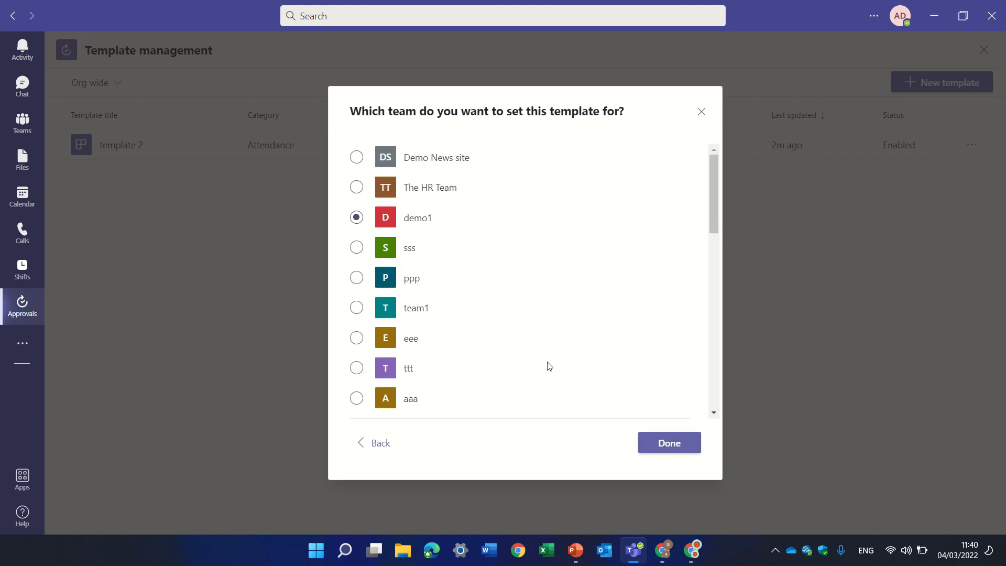
left_click(670, 444)
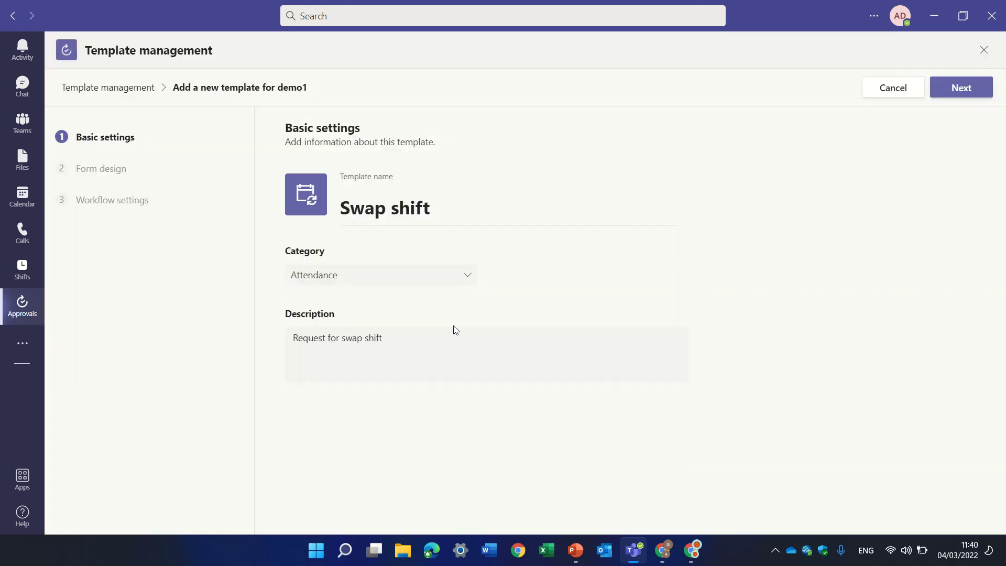
- Name the template "Swap shift 1" and continue to the form design with category and description as preset
left_click(381, 203)
type("1")
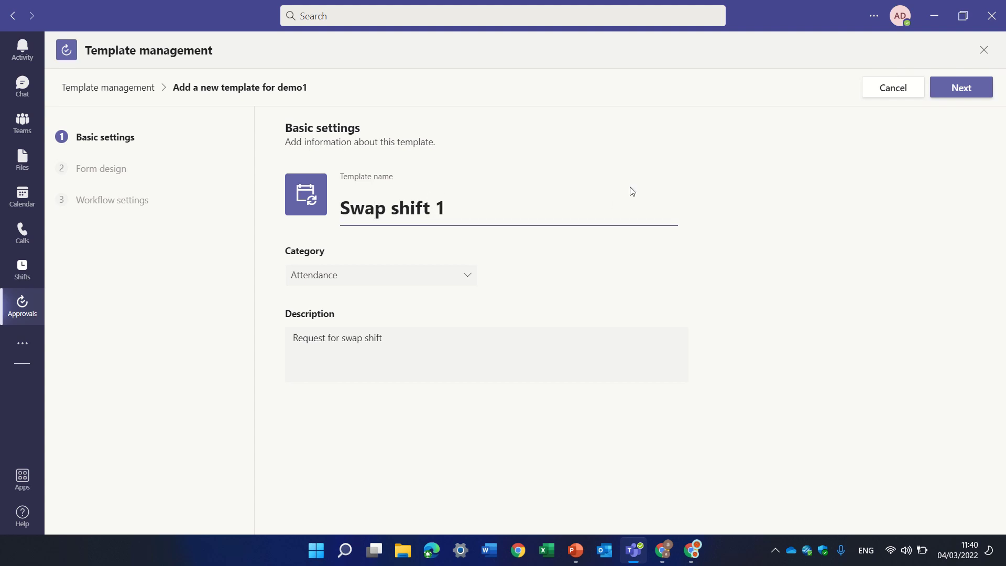
left_click(973, 89)
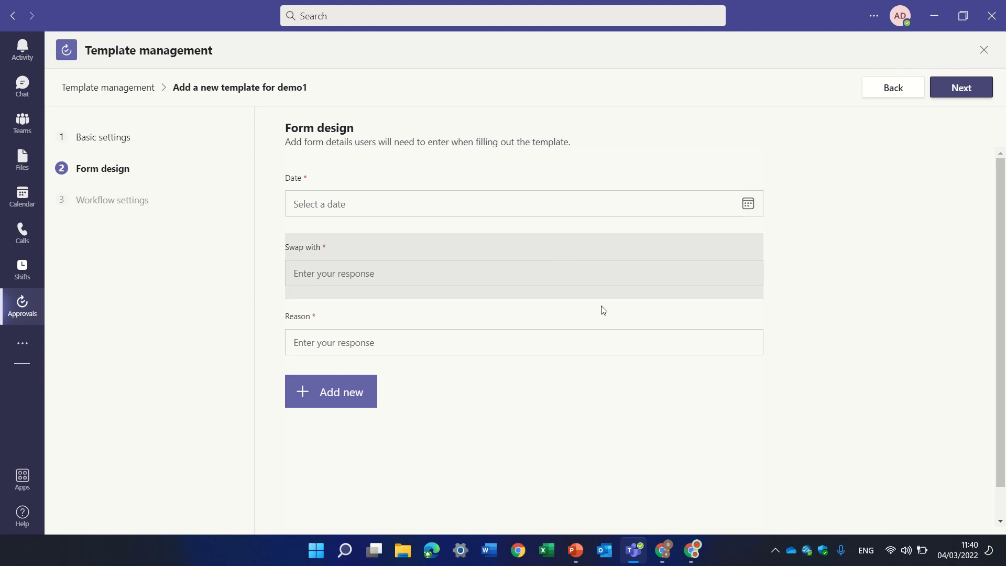
- Add a text question below the Reason field of the form and continue to the workflow settings
left_click(309, 381)
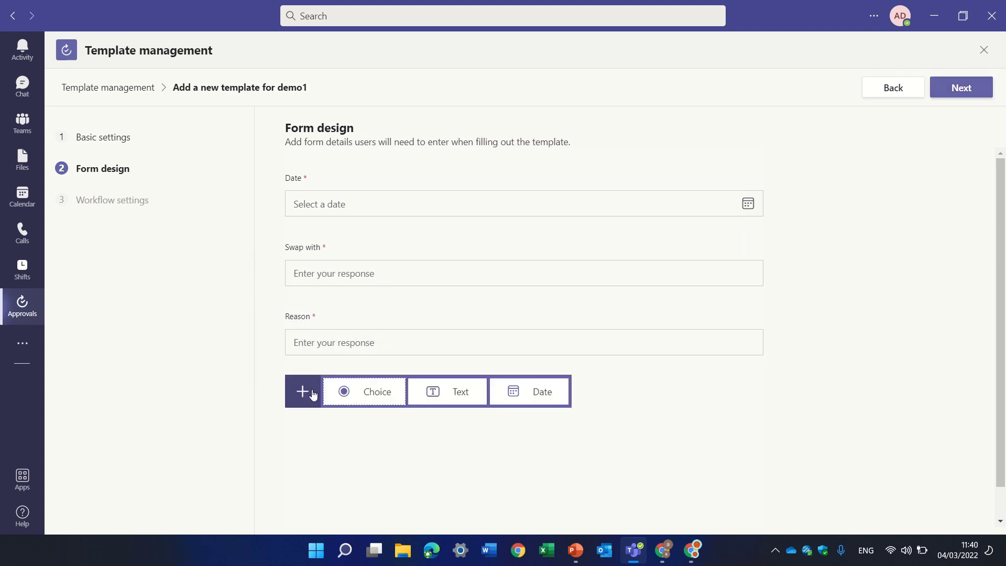
left_click(432, 395)
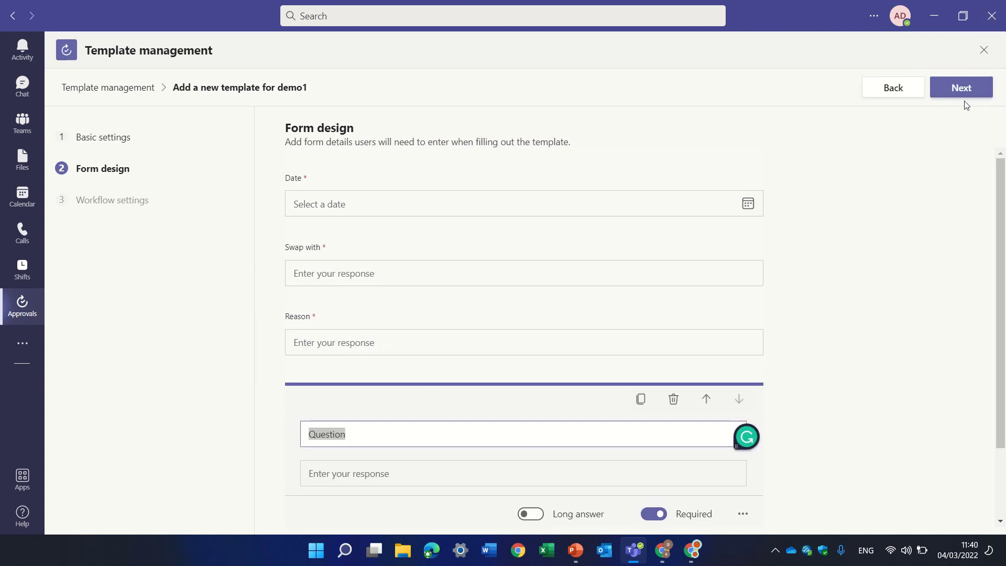
left_click(972, 90)
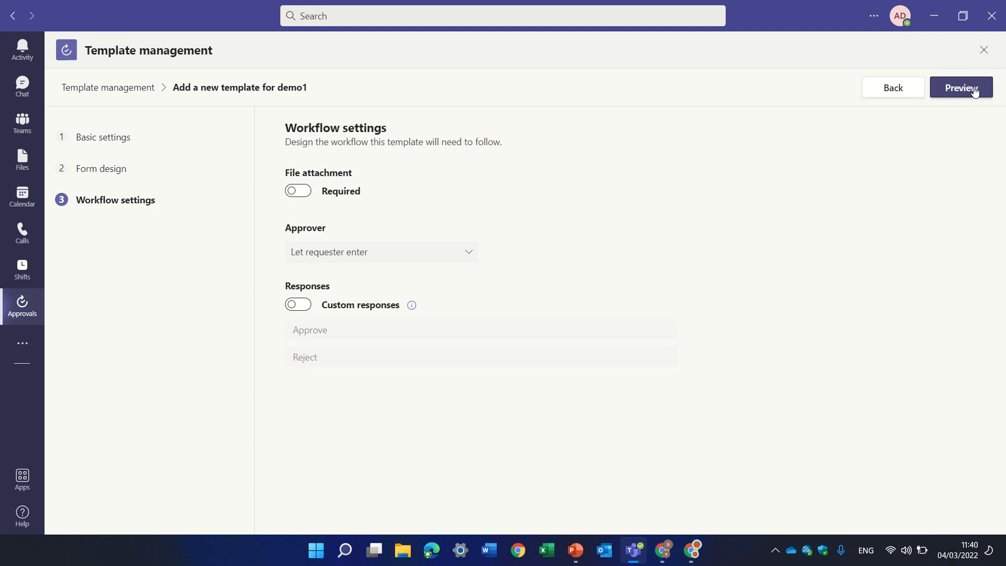